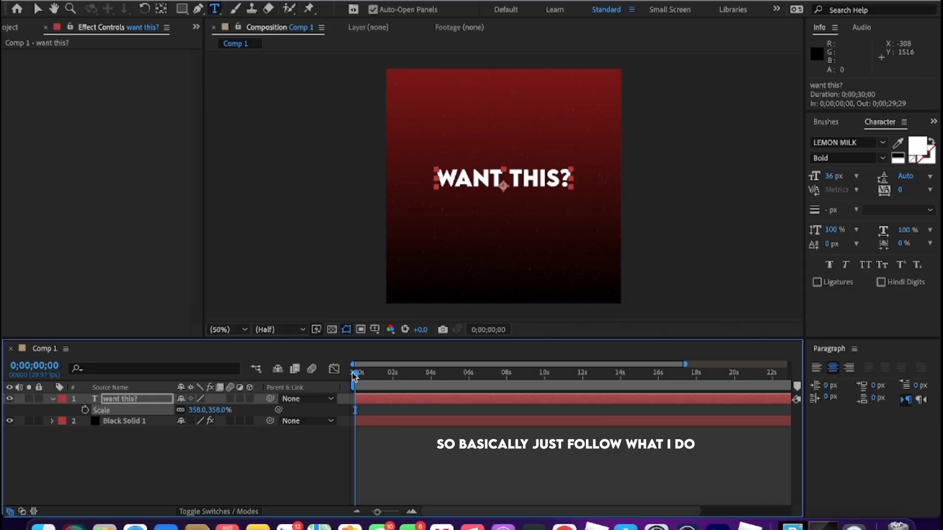
Preview the comp, then highlight the 'WANT THIS?' text with the Type tool
{"action": "key", "text": "space"}
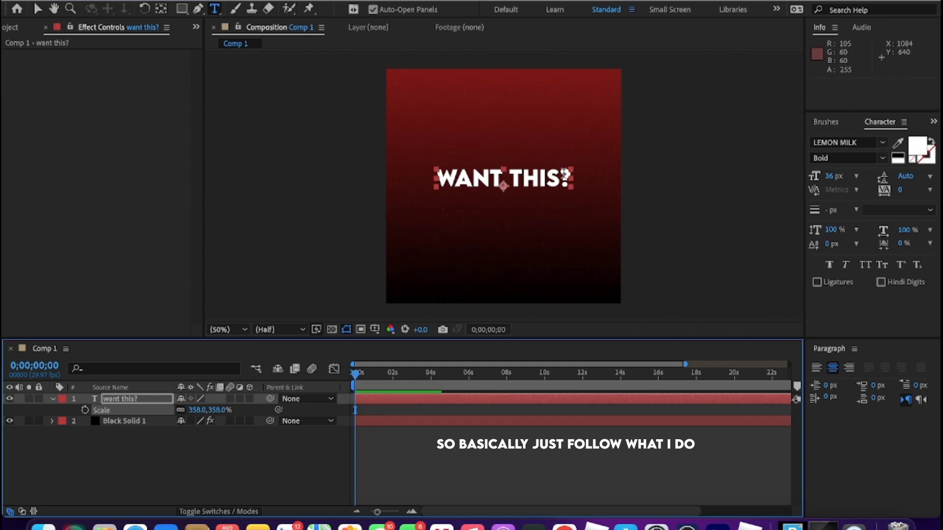
{"action": "left_click_drag", "start_coordinate": [570, 177], "coordinate": [436, 176]}
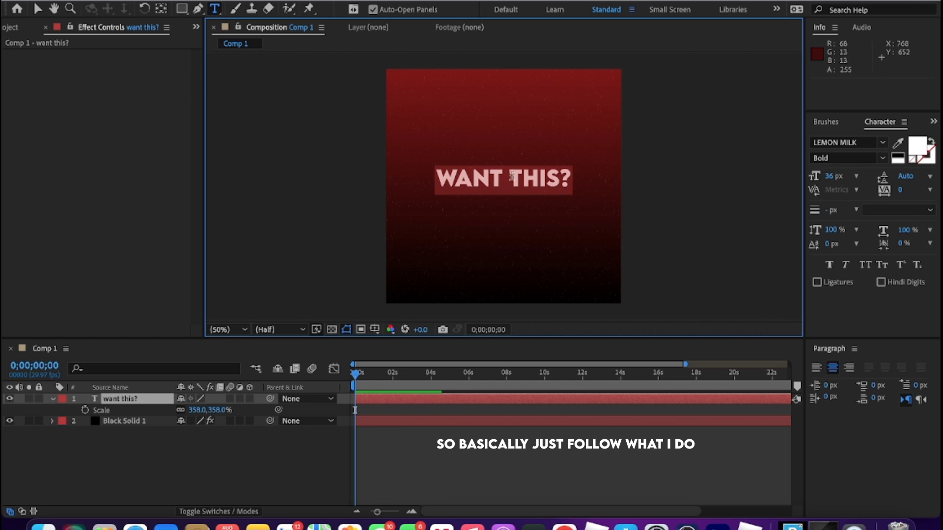
{"action": "left_click", "coordinate": [910, 141]}
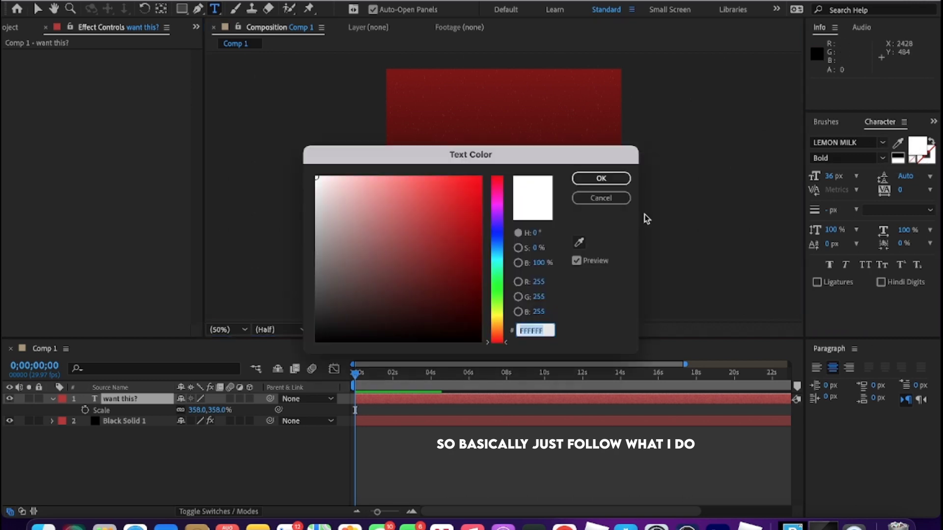
{"action": "left_click", "coordinate": [341, 221]}
{"action": "mouse_move", "coordinate": [341, 221]}
{"action": "left_mouse_down"}
{"action": "mouse_move", "coordinate": [412, 228]}
{"action": "mouse_move", "coordinate": [290, 184]}
{"action": "left_mouse_up"}
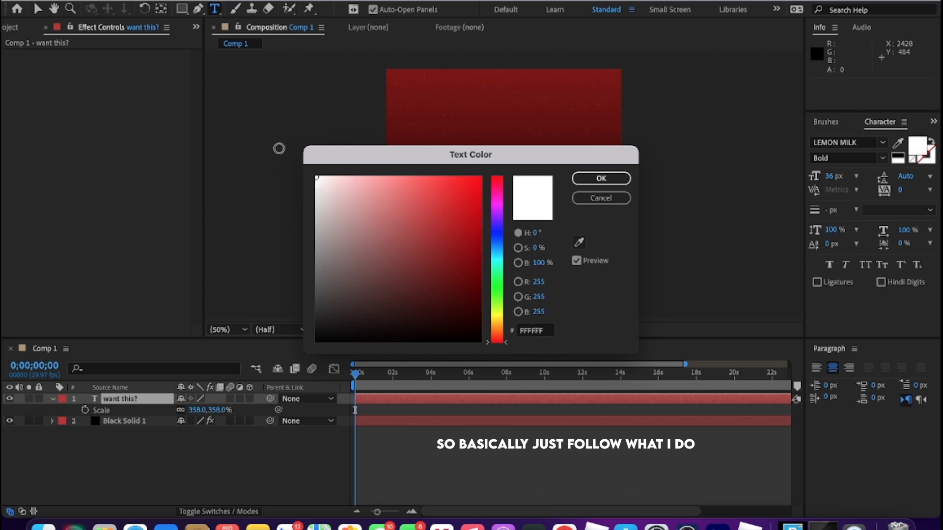
{"action": "left_click", "coordinate": [575, 179]}
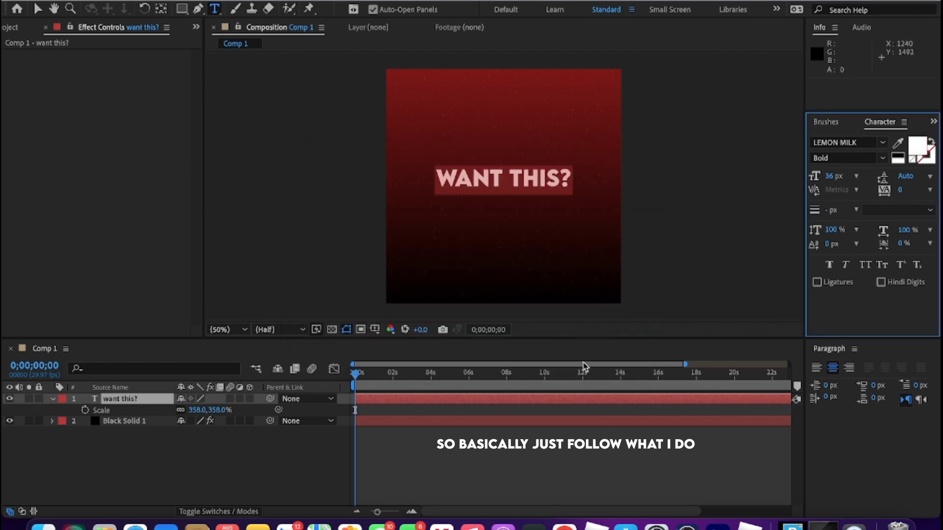
{"action": "left_click", "coordinate": [508, 402]}
Apply the Drop Shadow layer style to the want this? text layer
{"action": "right_click", "coordinate": [507, 402]}
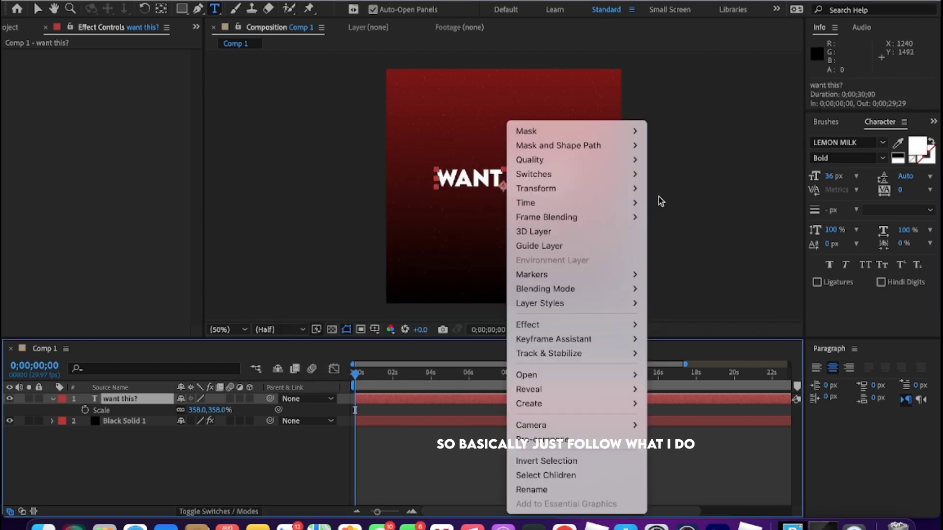
{"action": "mouse_move", "coordinate": [623, 201]}
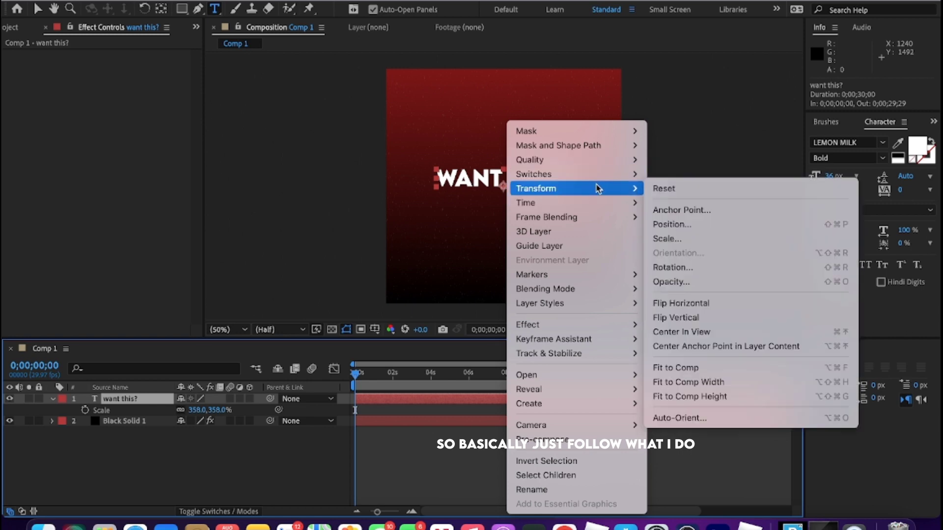
{"action": "mouse_move", "coordinate": [585, 294]}
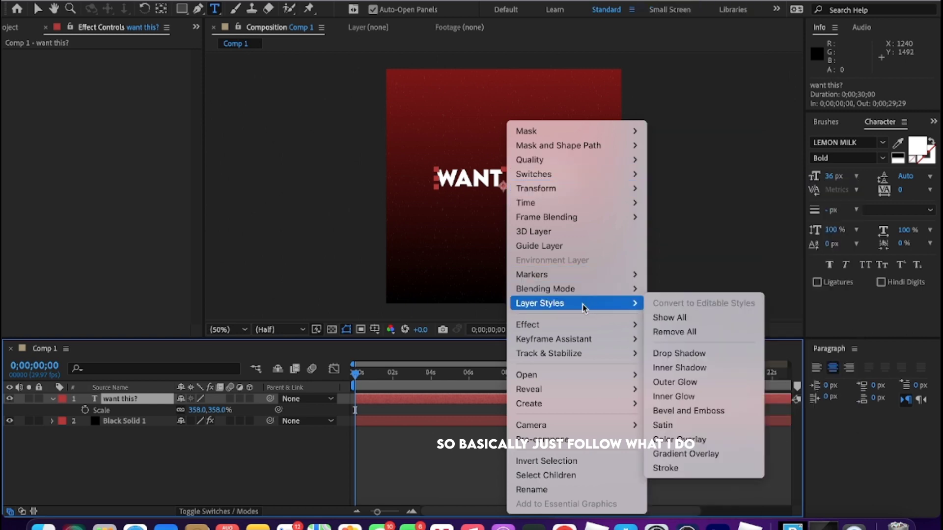
{"action": "left_click", "coordinate": [715, 353]}
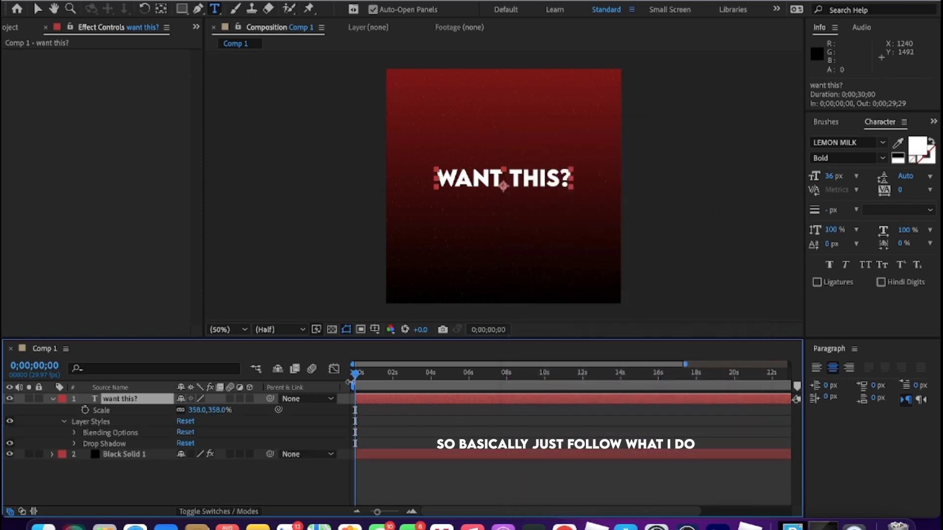
Raise the drop shadow opacity to 79%, trying Darken but reverting to Multiply
{"action": "key", "text": "space"}
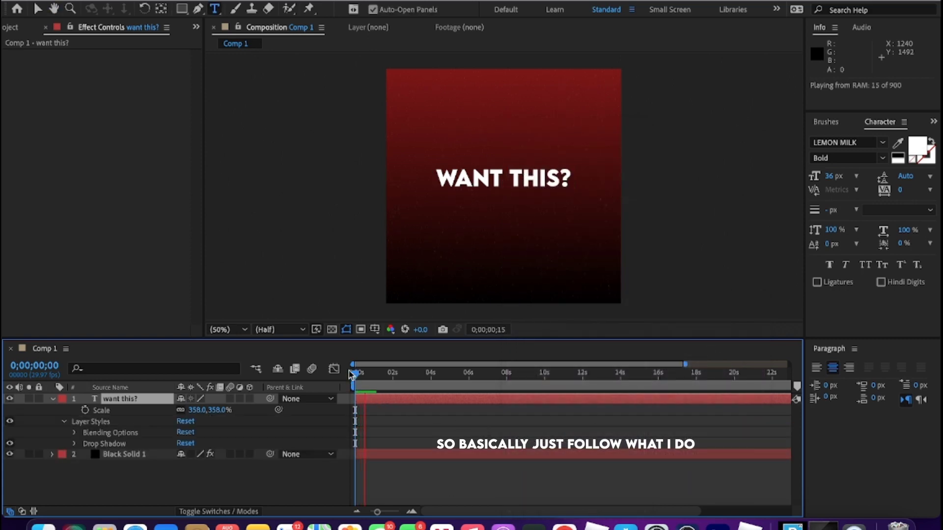
{"action": "key", "text": "space"}
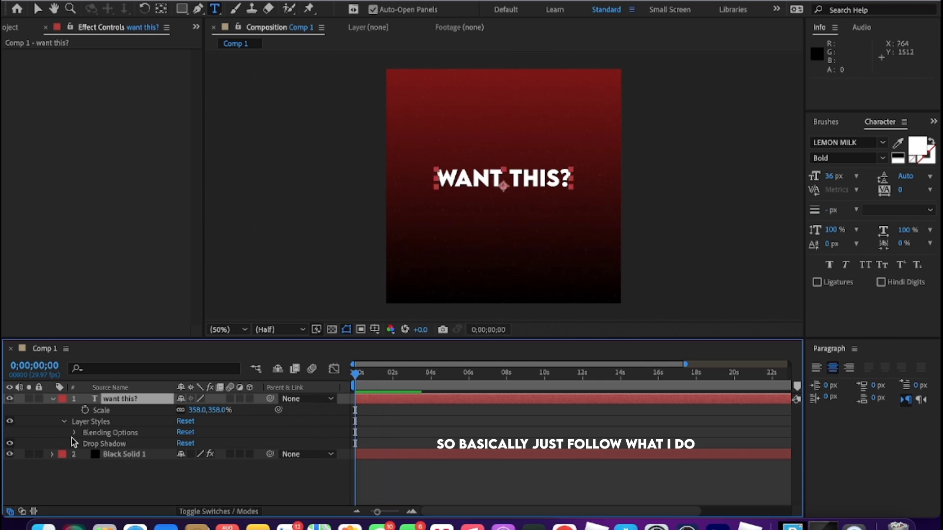
{"action": "left_click", "coordinate": [73, 443]}
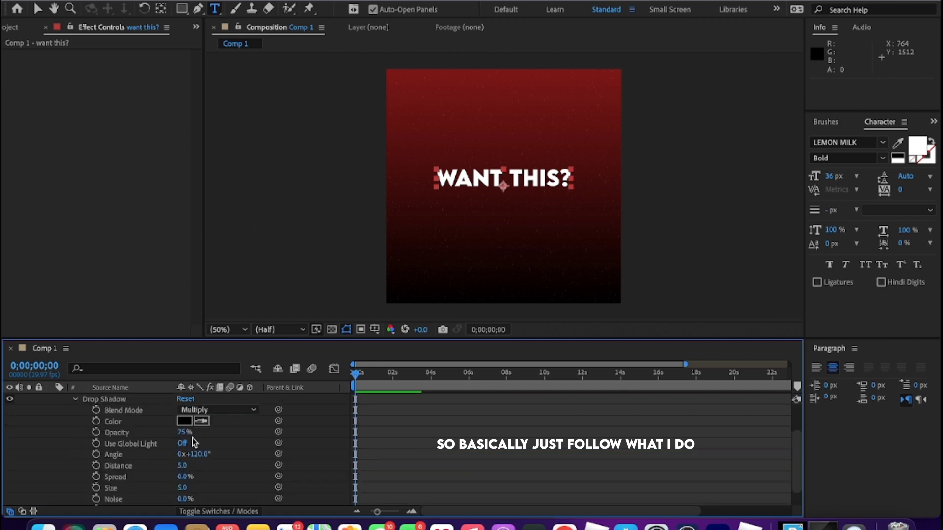
{"action": "left_click_drag", "start_coordinate": [184, 432], "coordinate": [229, 420]}
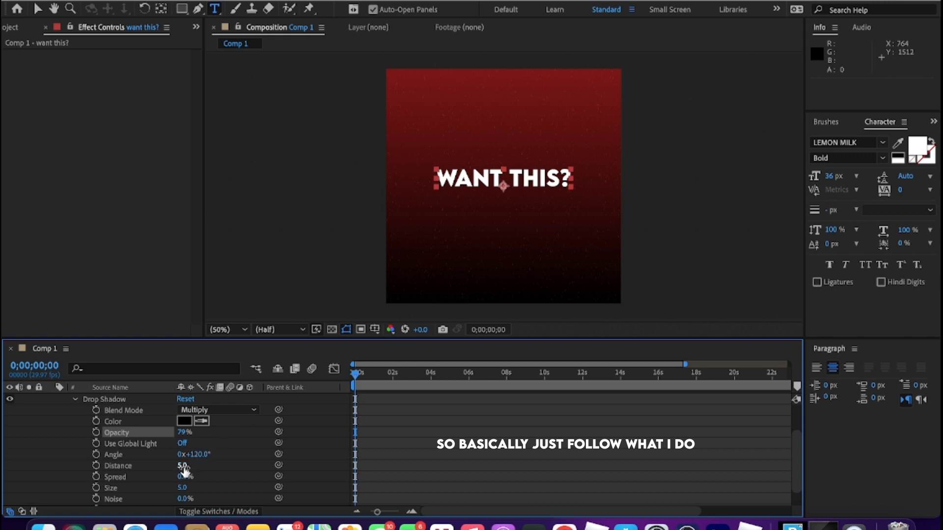
{"action": "left_click", "coordinate": [190, 411]}
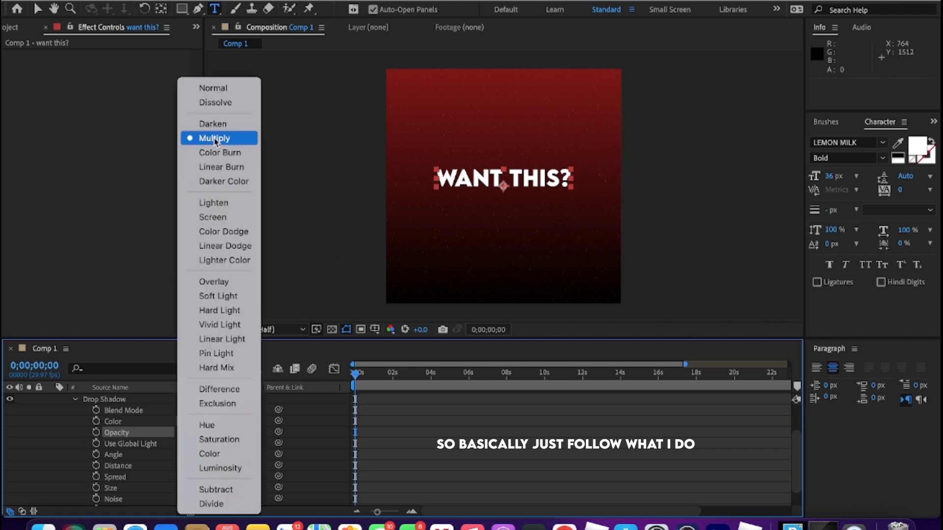
{"action": "left_click", "coordinate": [220, 123]}
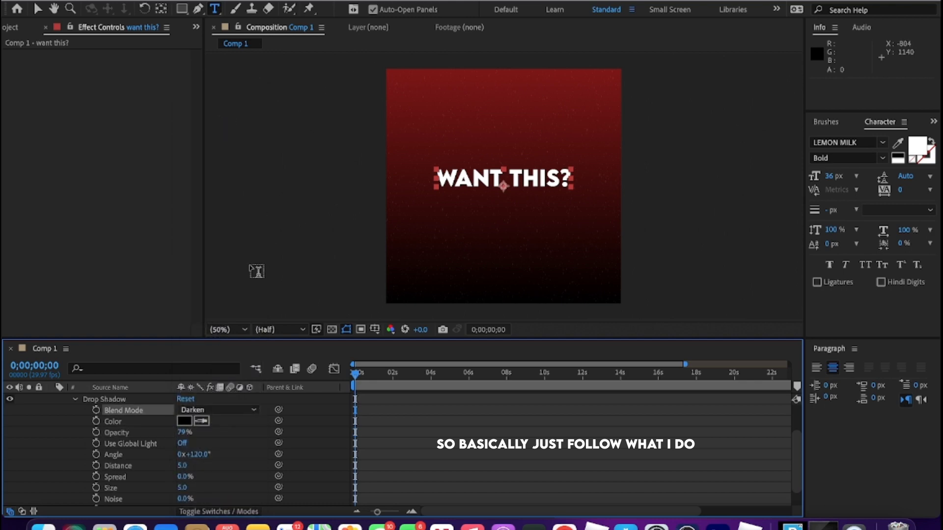
{"action": "key", "text": "ctrl+z"}
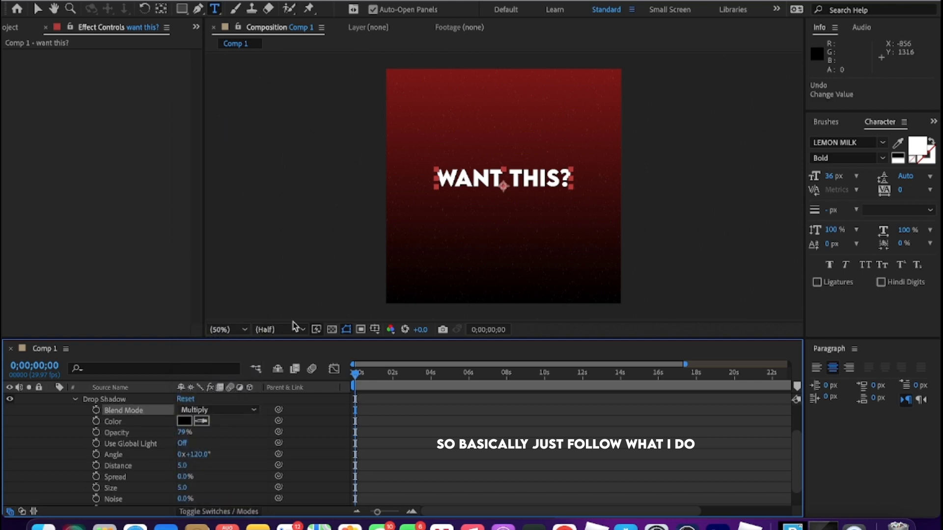
{"action": "left_click", "coordinate": [373, 422]}
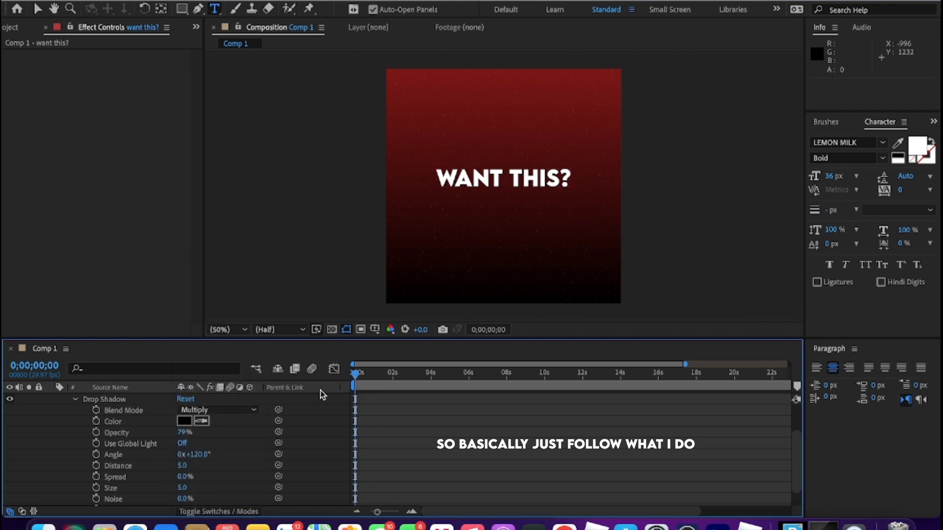
{"action": "key", "text": "space"}
{"action": "key", "text": "space"}
Clear the Effects & Presets search and collapse the text layer's properties
{"action": "left_click", "coordinate": [837, 122]}
{"action": "scroll", "coordinate": [817, 125], "scroll_direction": "up", "scroll_amount": 1}
{"action": "scroll", "coordinate": [817, 125], "scroll_direction": "up", "scroll_amount": 1}
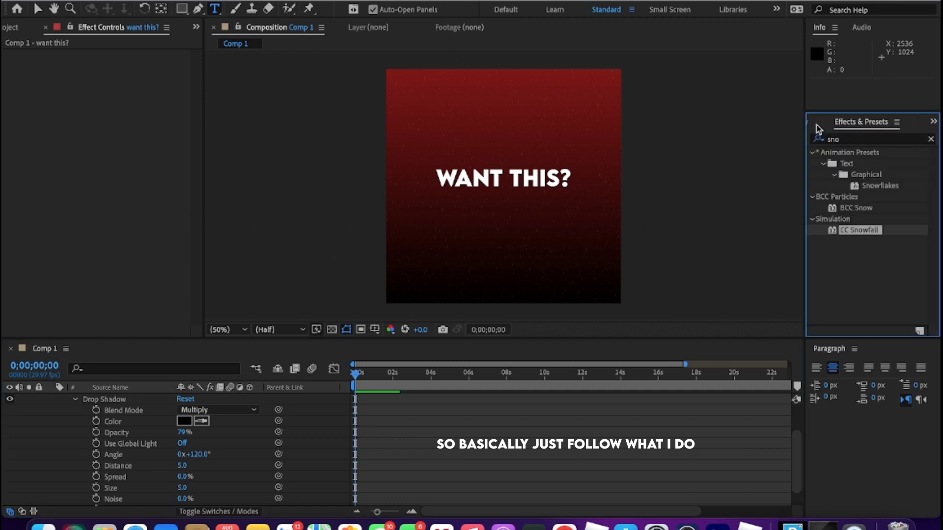
{"action": "left_click", "coordinate": [844, 141]}
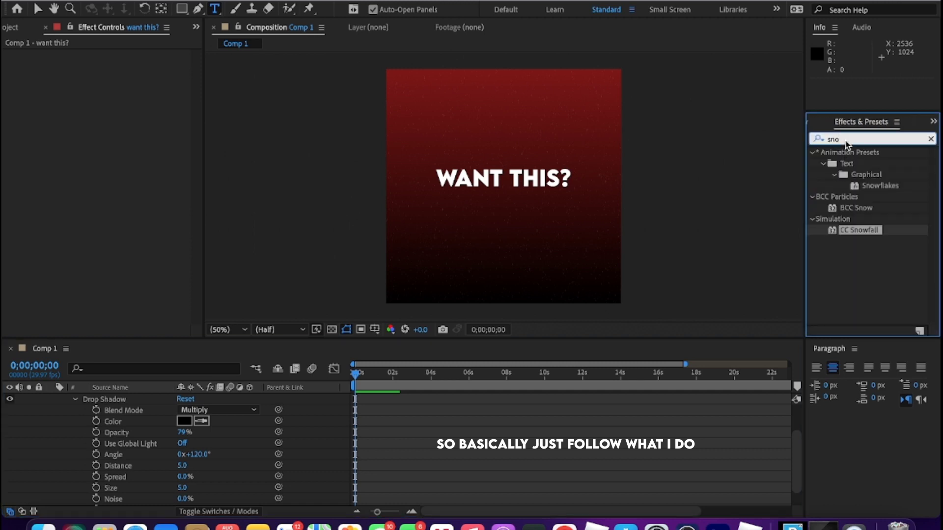
{"action": "left_click", "coordinate": [817, 139]}
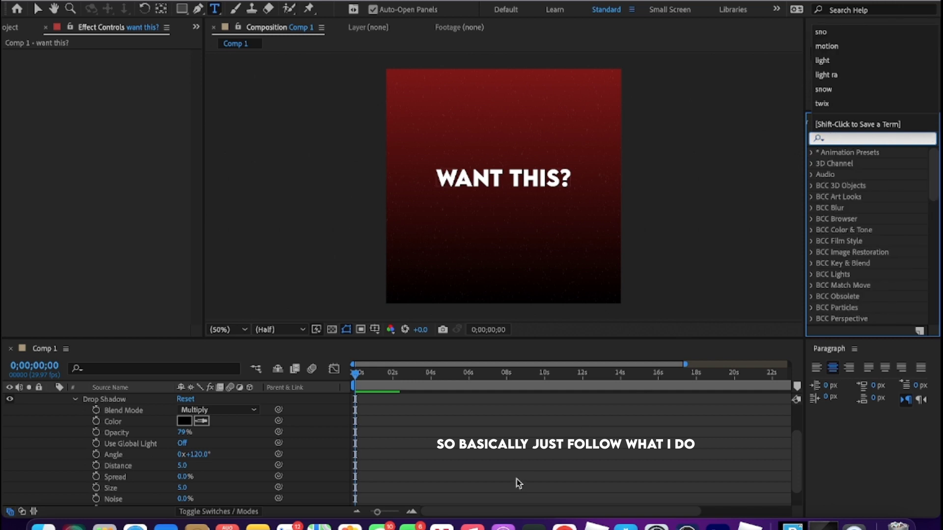
{"action": "left_click", "coordinate": [354, 377]}
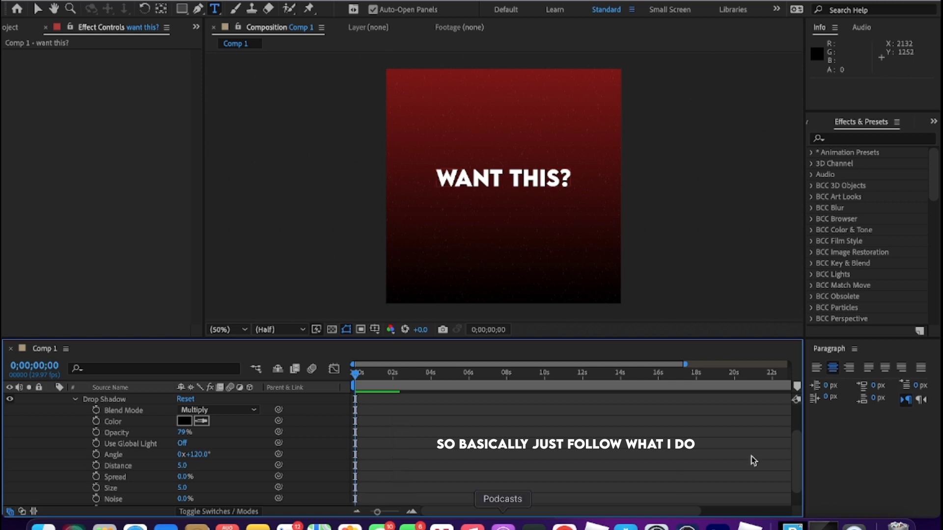
{"action": "left_click_drag", "start_coordinate": [796, 460], "coordinate": [797, 366]}
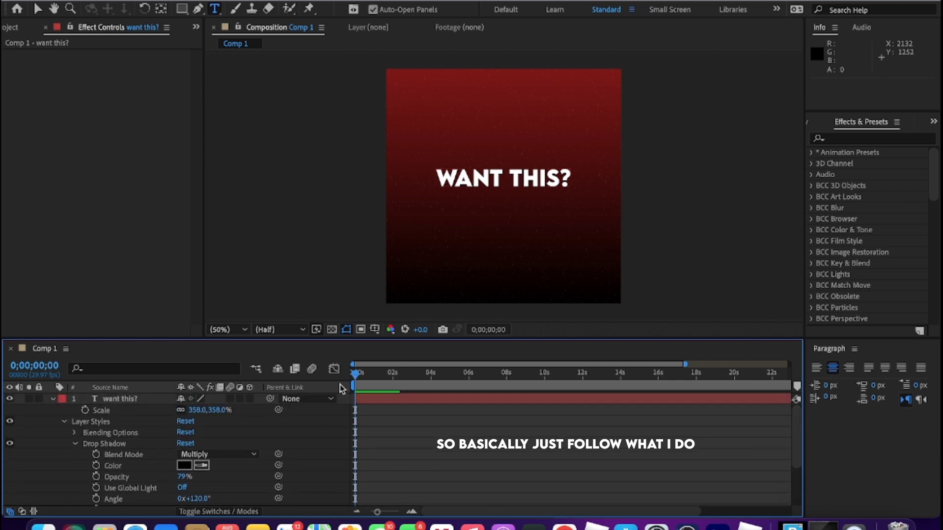
{"action": "left_click", "coordinate": [54, 399]}
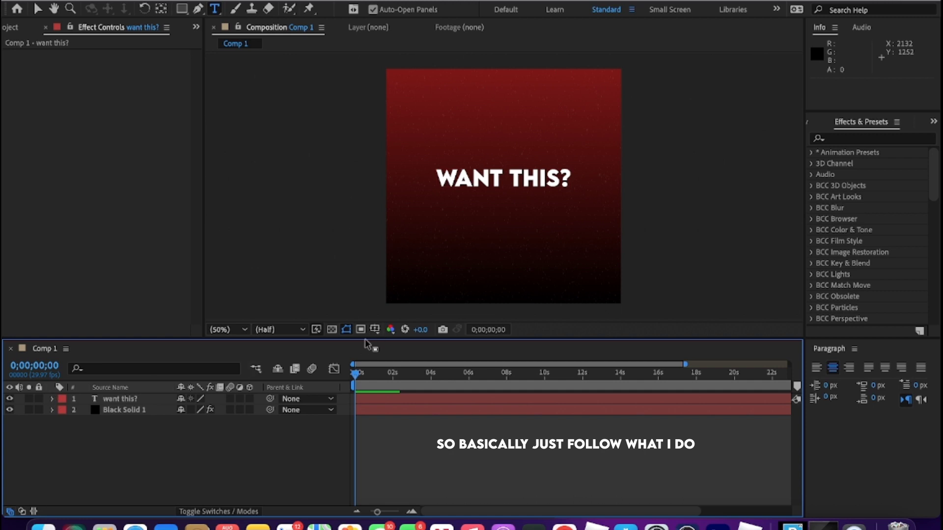
Search effects for 'texture' and drag Sapphire S_TextureFlux onto the text layer
{"action": "left_click", "coordinate": [857, 140]}
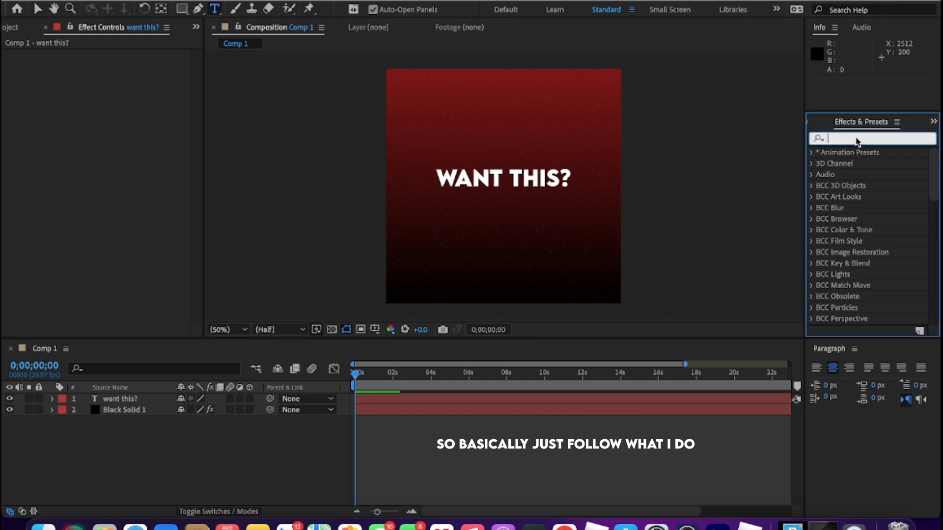
{"action": "type", "text": "text"}
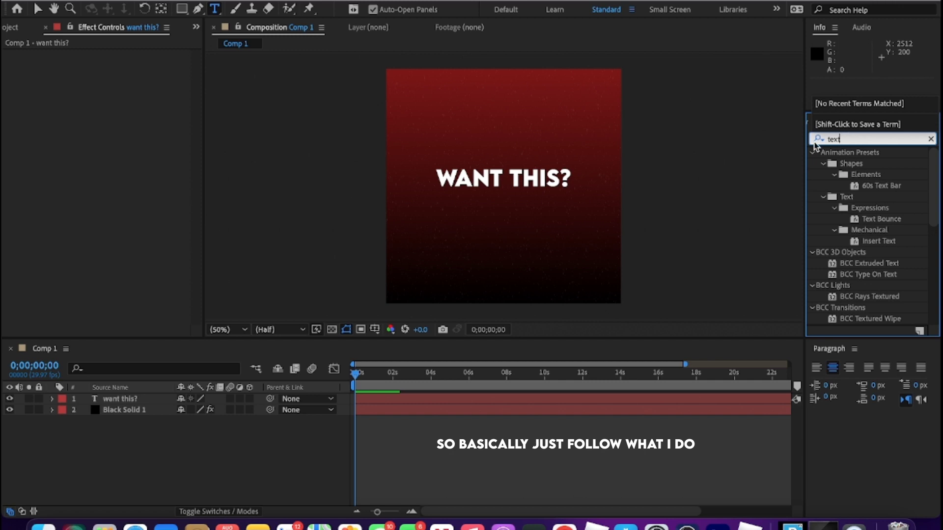
{"action": "type", "text": "ure"}
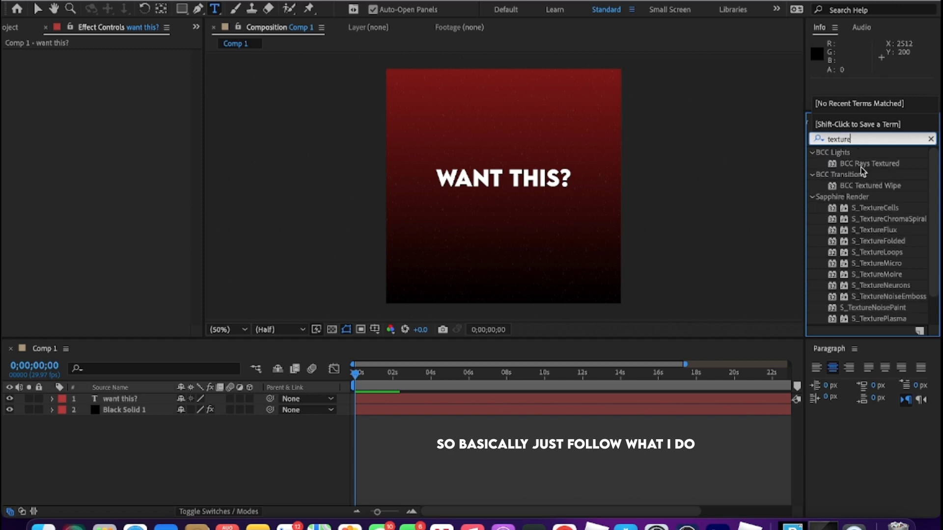
{"action": "left_click_drag", "start_coordinate": [873, 229], "coordinate": [744, 346]}
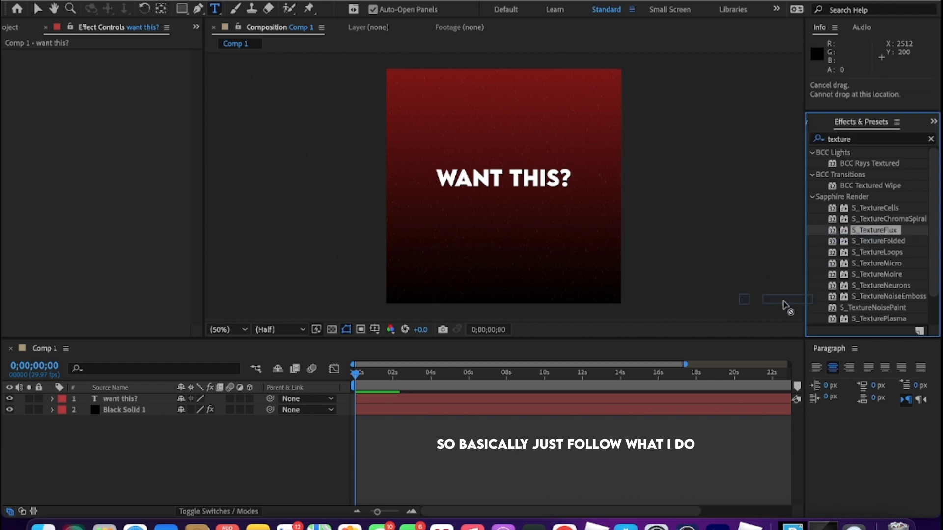
{"action": "left_click_drag", "start_coordinate": [743, 347], "coordinate": [692, 402]}
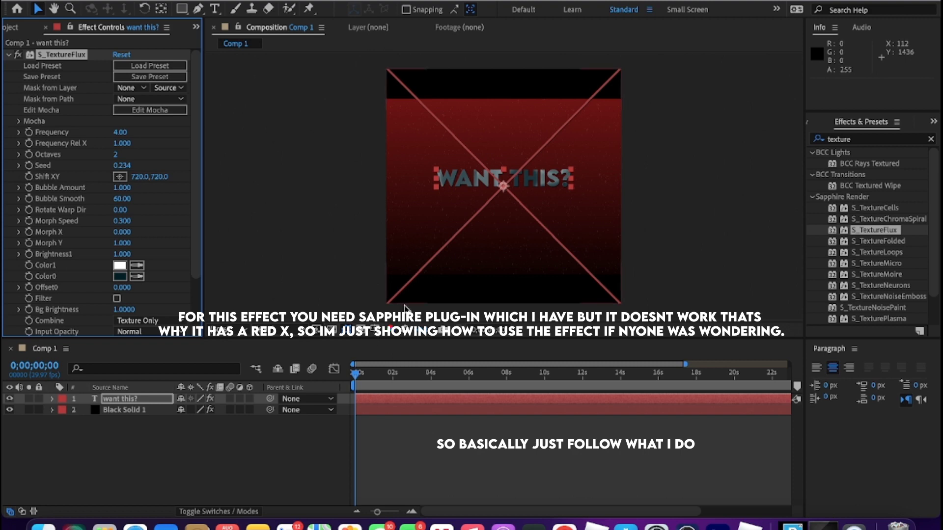
Preview the comp and set S_TextureFlux Color1 to a bright orange
{"action": "left_click", "coordinate": [354, 375]}
{"action": "key", "text": "space"}
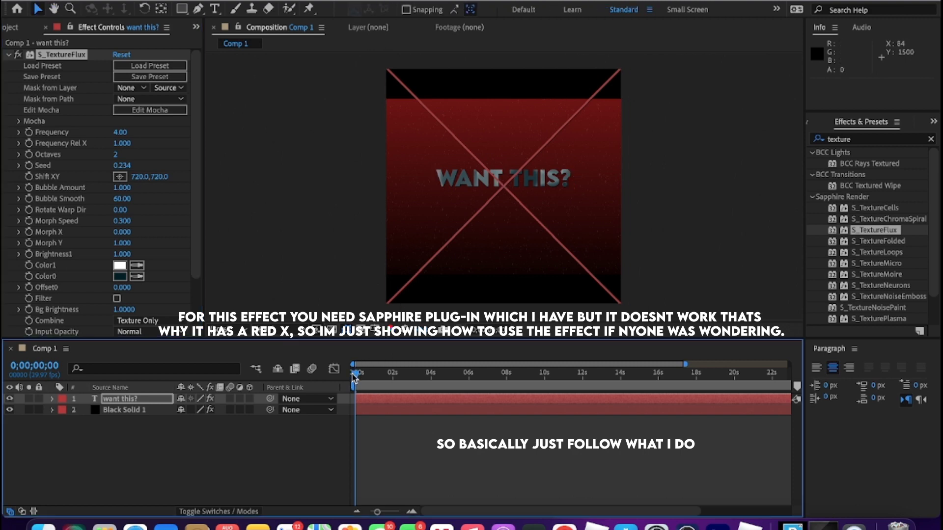
{"action": "key", "text": "space"}
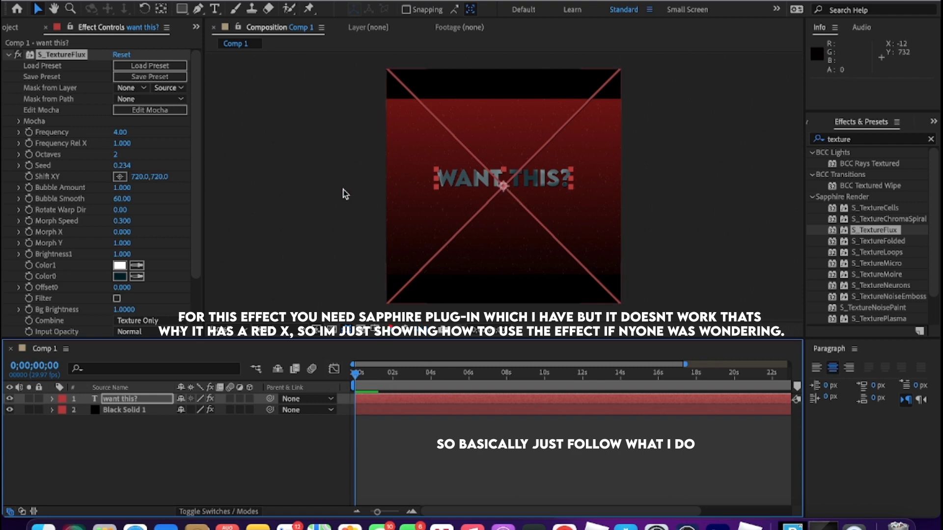
{"action": "left_click", "coordinate": [120, 266]}
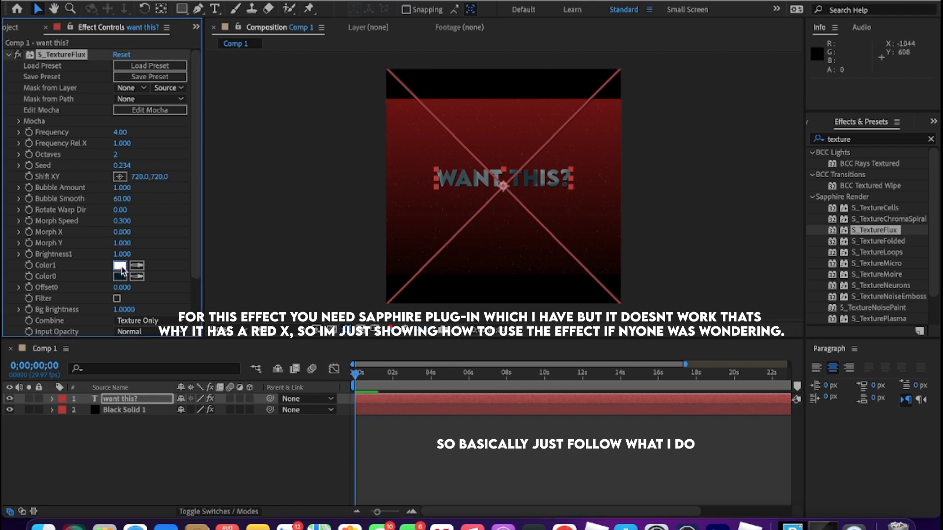
{"action": "left_click_drag", "start_coordinate": [368, 211], "coordinate": [345, 176]}
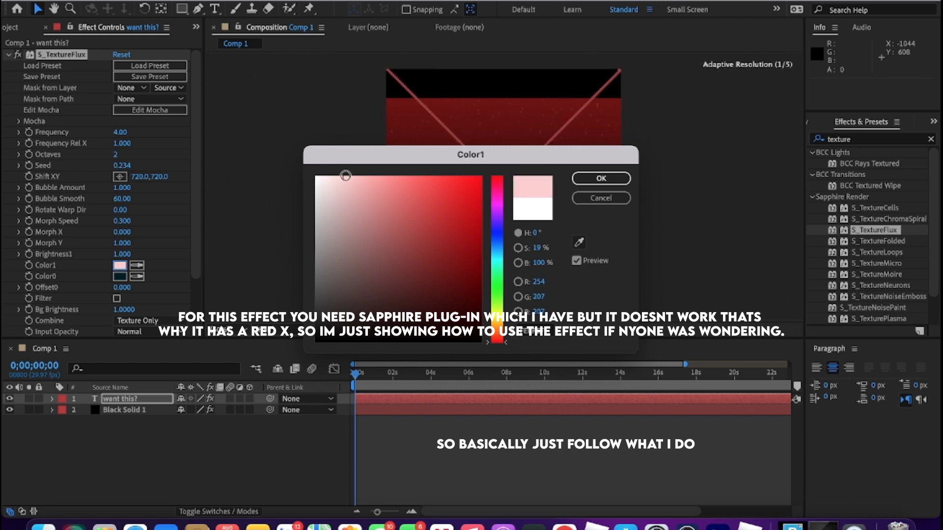
{"action": "left_click_drag", "start_coordinate": [345, 175], "coordinate": [379, 214]}
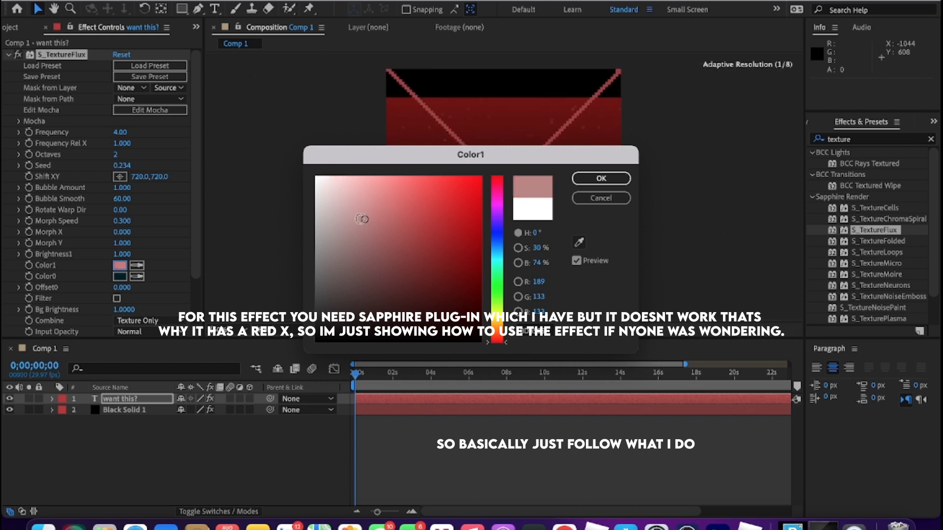
{"action": "left_click_drag", "start_coordinate": [497, 336], "coordinate": [497, 326]}
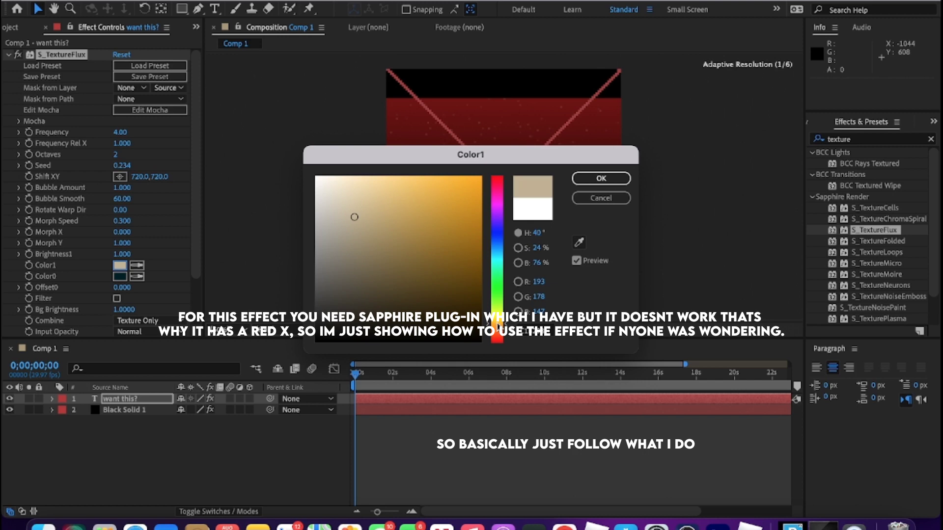
{"action": "left_click_drag", "start_coordinate": [498, 335], "coordinate": [497, 339]}
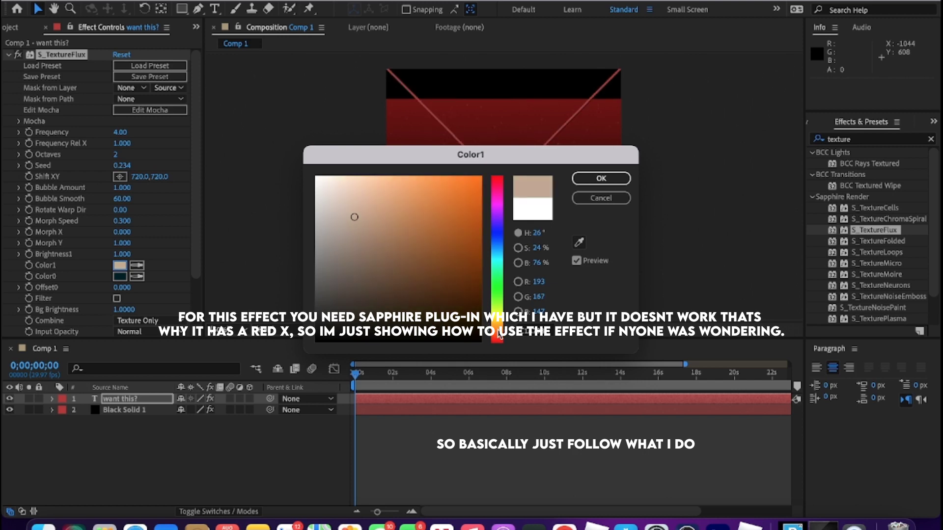
{"action": "left_click", "coordinate": [391, 204]}
{"action": "left_click_drag", "start_coordinate": [406, 199], "coordinate": [459, 154]}
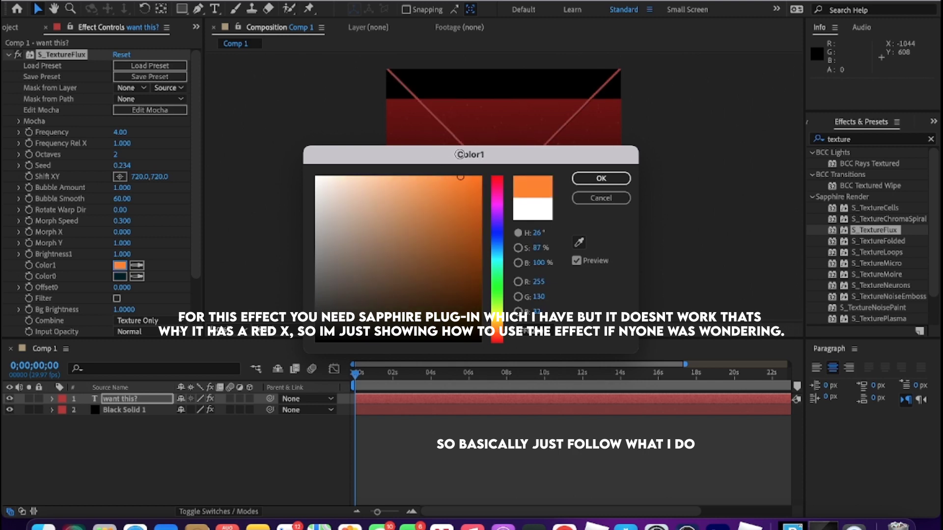
{"action": "left_click", "coordinate": [601, 178]}
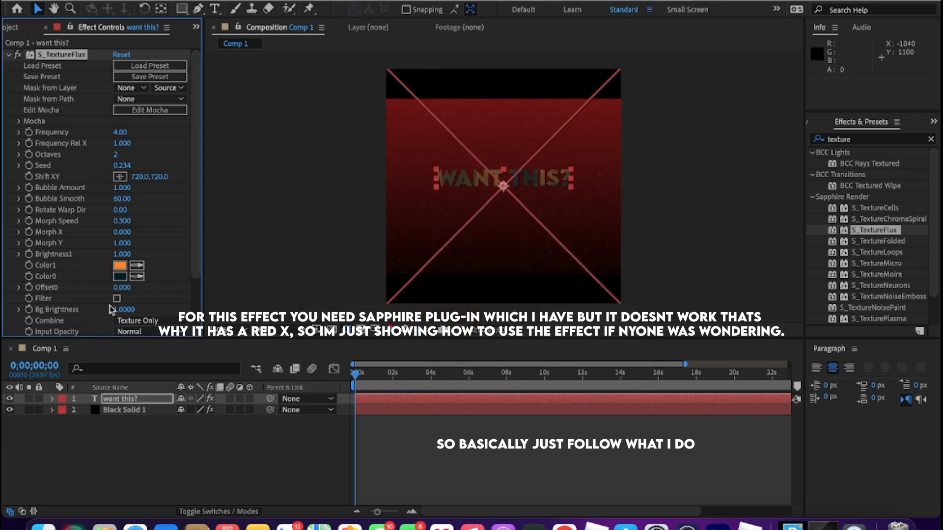
Sample Color1's orange into Color0 with the eyedropper and darken it
{"action": "left_click", "coordinate": [119, 278]}
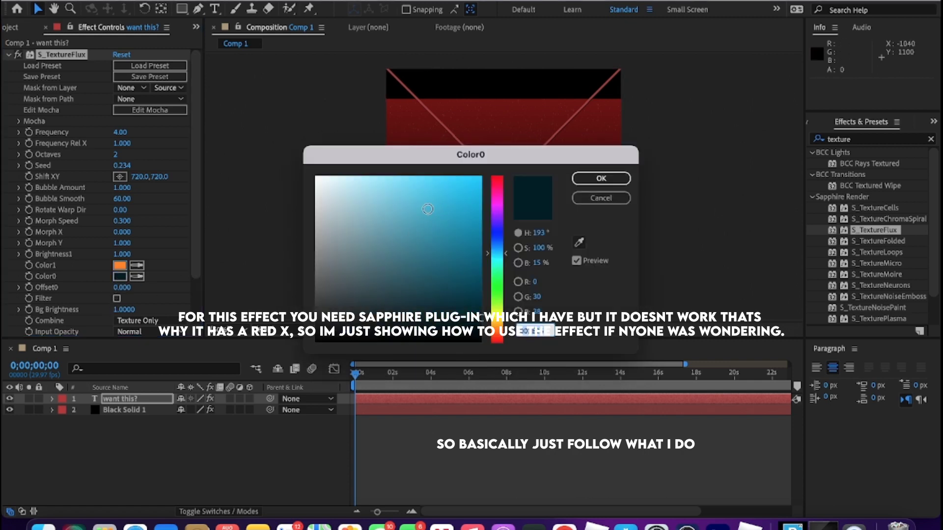
{"action": "left_click", "coordinate": [578, 243]}
{"action": "left_click", "coordinate": [125, 265]}
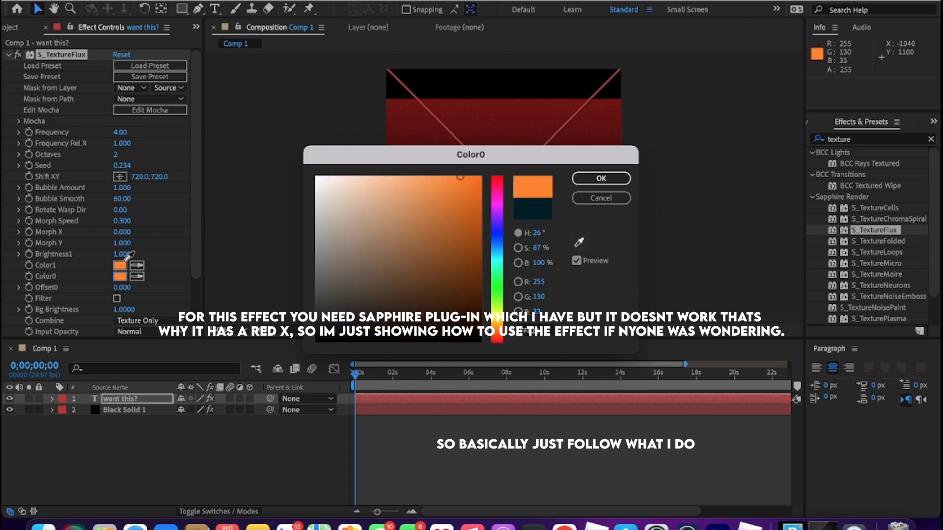
{"action": "left_click_drag", "start_coordinate": [459, 220], "coordinate": [497, 208]}
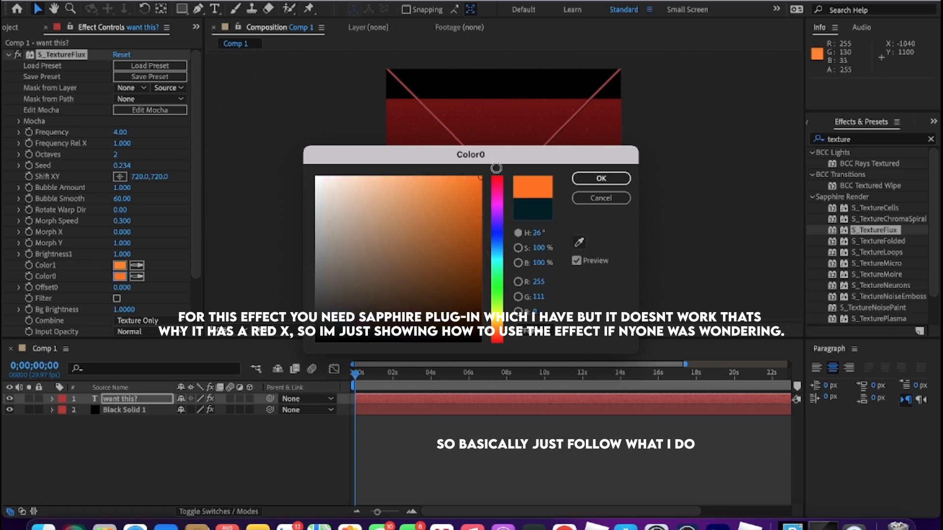
{"action": "left_click", "coordinate": [600, 178]}
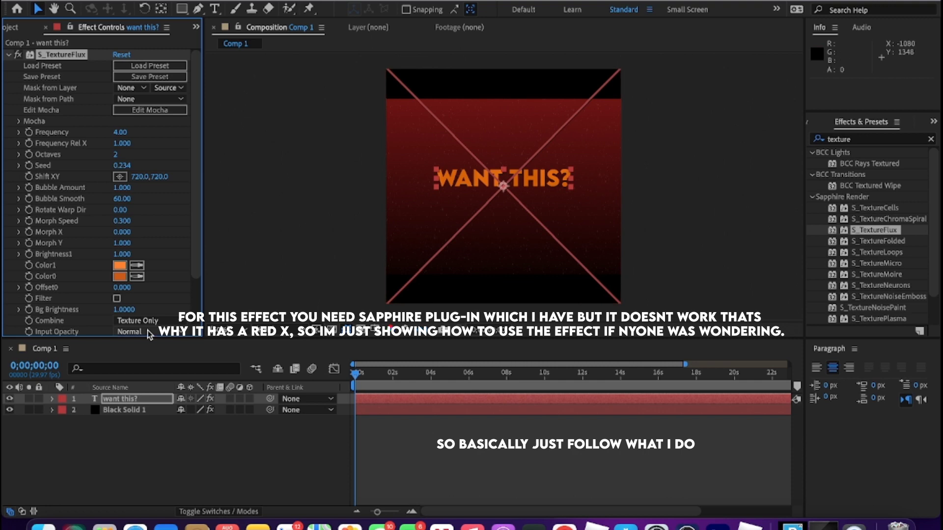
Lighten Color1 to a pale peach and preview the orange-tinted text
{"action": "left_click", "coordinate": [119, 266]}
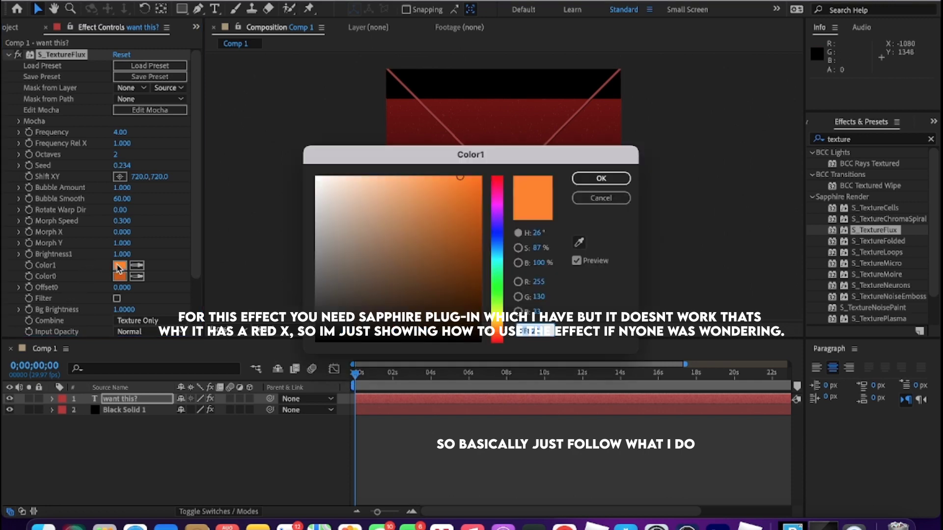
{"action": "left_click", "coordinate": [369, 185]}
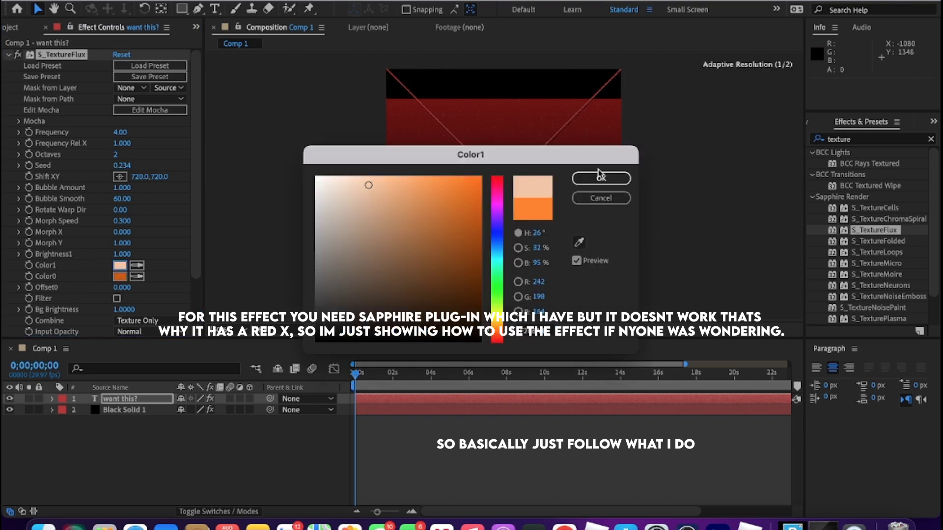
{"action": "left_click", "coordinate": [599, 174]}
{"action": "key", "text": "space"}
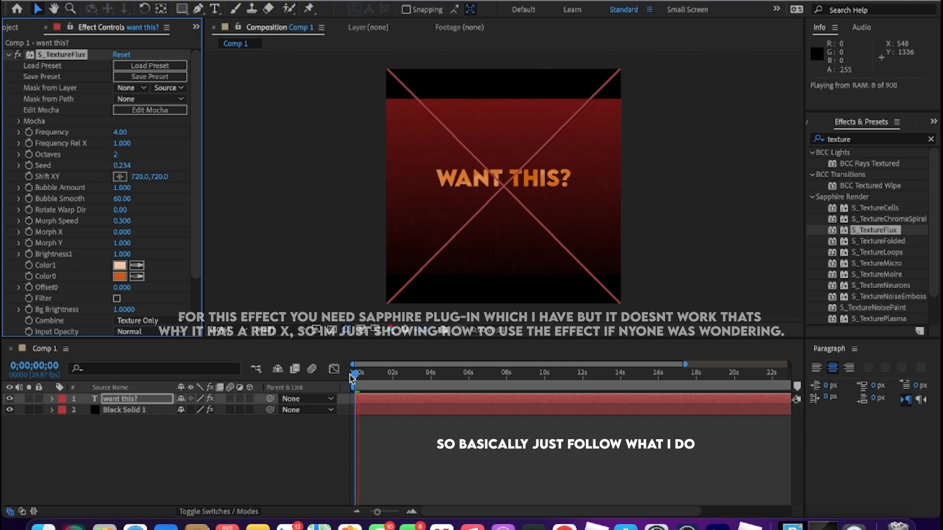
{"action": "left_click", "coordinate": [349, 377]}
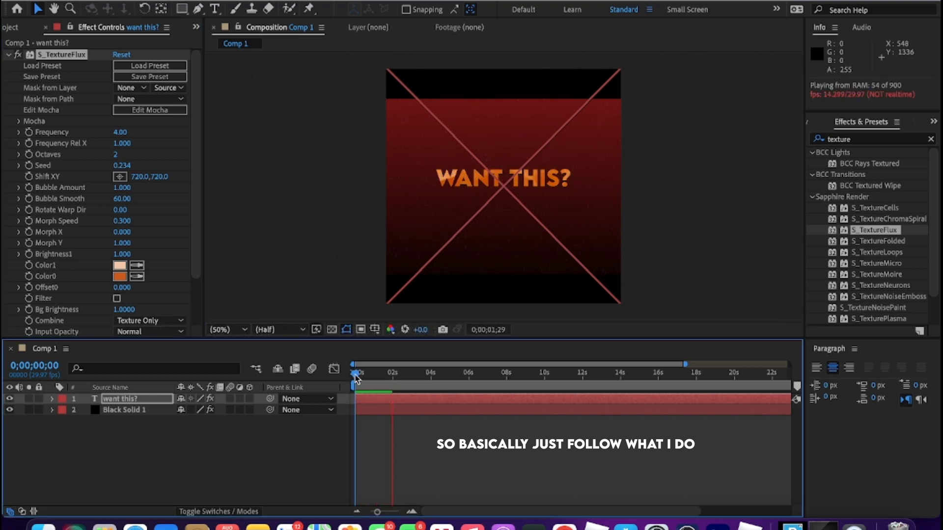
{"action": "key", "text": "space"}
{"action": "left_click", "coordinate": [77, 56]}
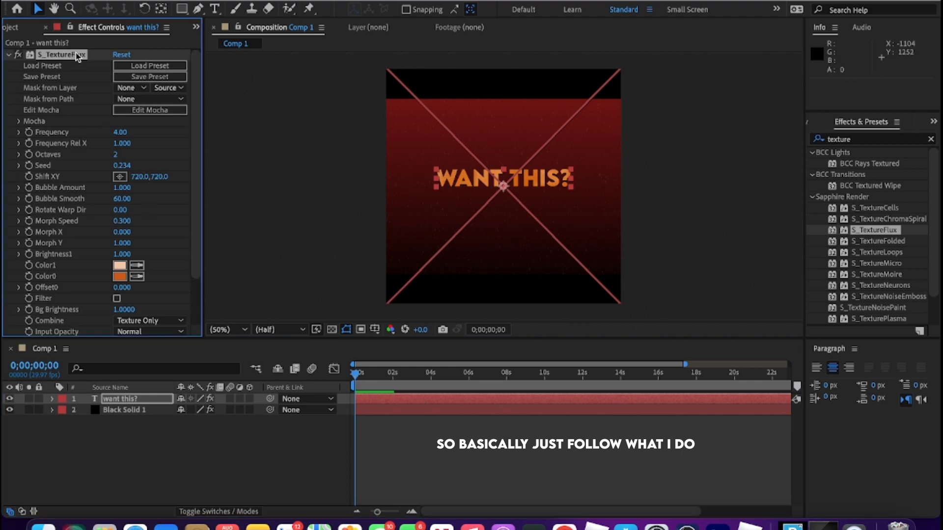
Delete S_TextureFlux from the layer and clear the 'texture' effect search
{"action": "key", "text": "Delete"}
{"action": "left_click", "coordinate": [351, 378]}
{"action": "left_click", "coordinate": [931, 139]}
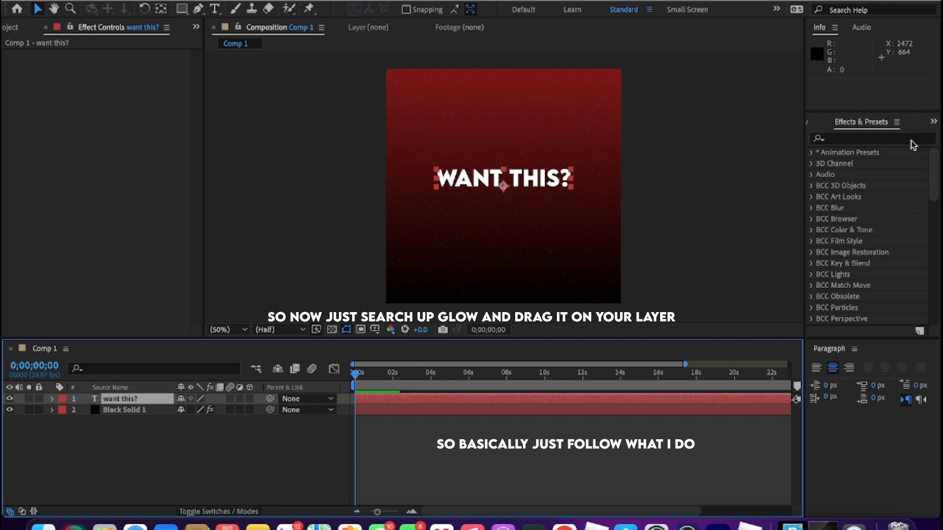
Search 'glow', apply Glow to the want this? layer, preview, and clear the search
{"action": "type", "text": "glow"}
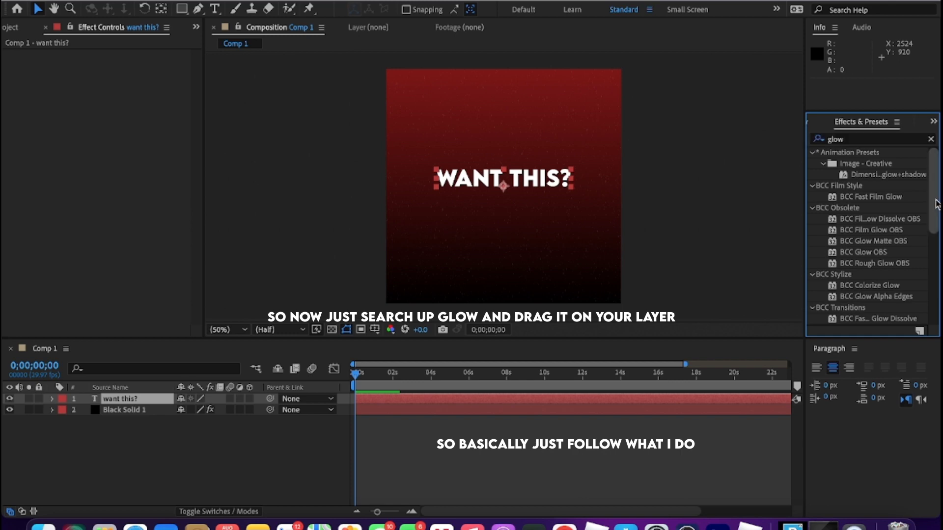
{"action": "left_click_drag", "start_coordinate": [933, 196], "coordinate": [937, 436]}
{"action": "left_click_drag", "start_coordinate": [859, 319], "coordinate": [742, 396]}
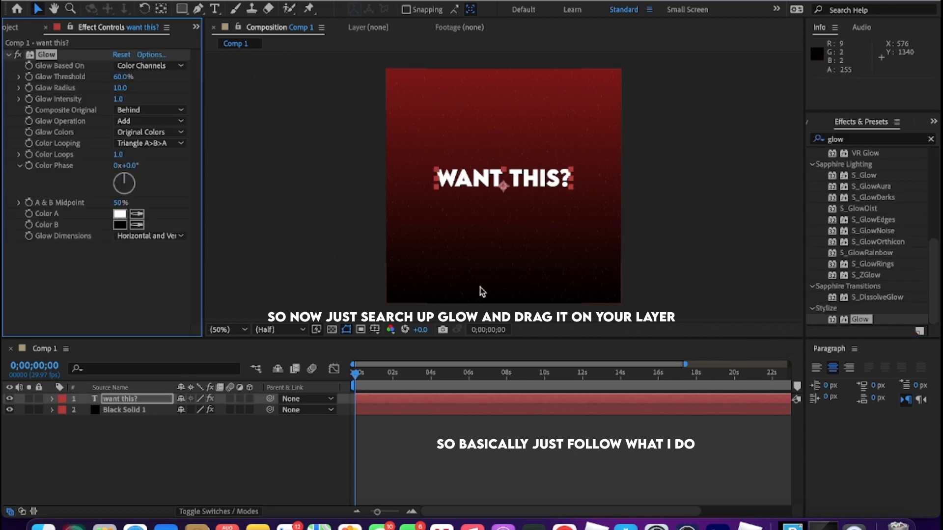
{"action": "left_click", "coordinate": [355, 378]}
{"action": "key", "text": "space"}
{"action": "key", "text": "space"}
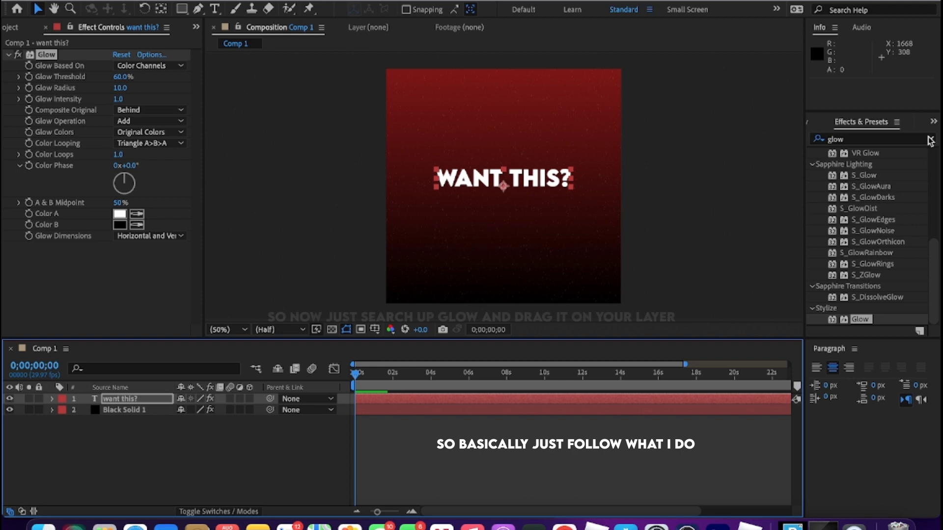
{"action": "left_click", "coordinate": [929, 140]}
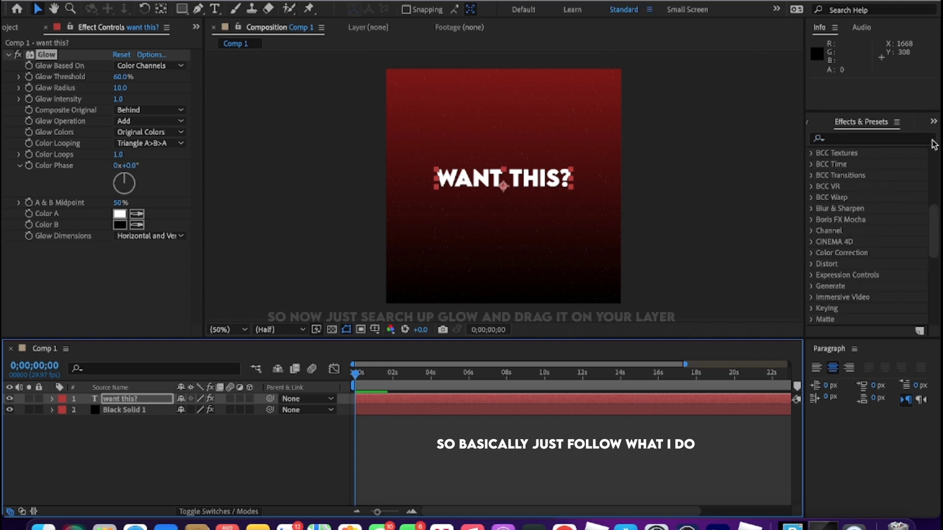
Search effects for 'turb' and drag Turbulent Displace onto the want this? layer
{"action": "left_click", "coordinate": [864, 141]}
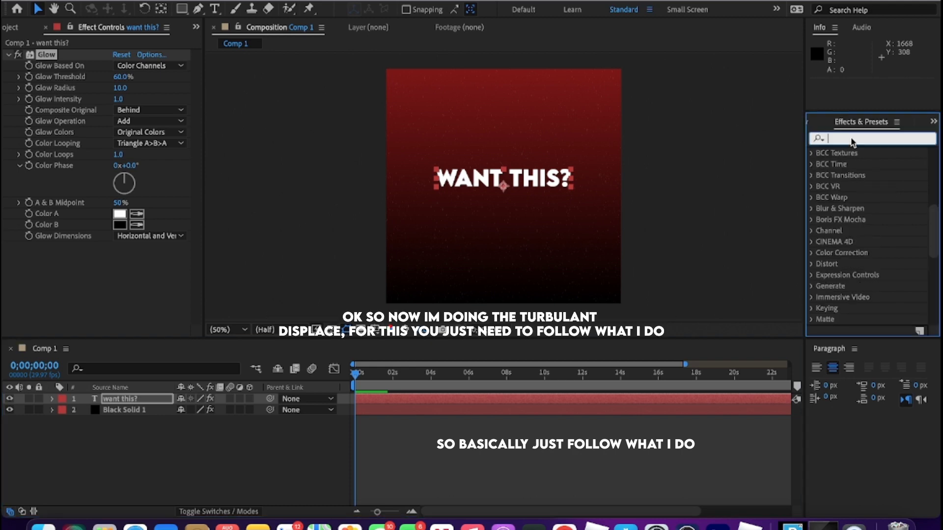
{"action": "type", "text": "texture"}
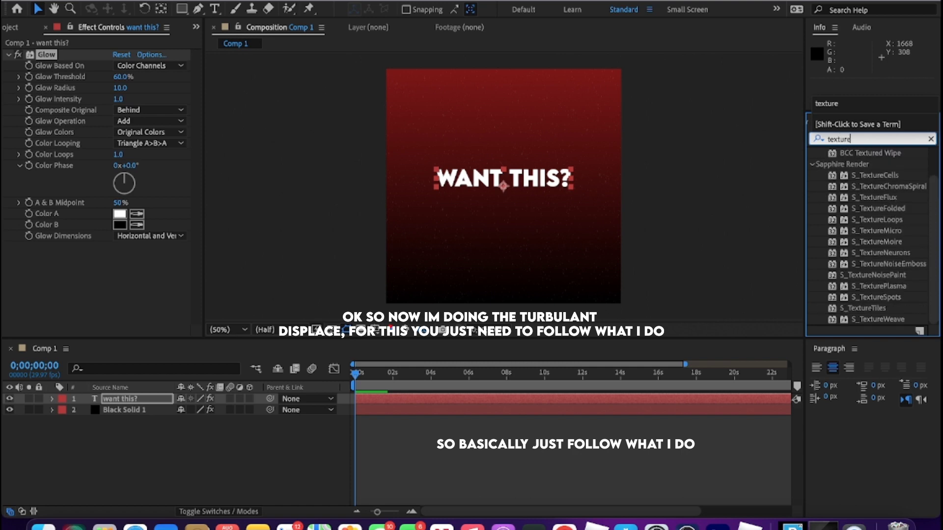
{"action": "type", "text": " t"}
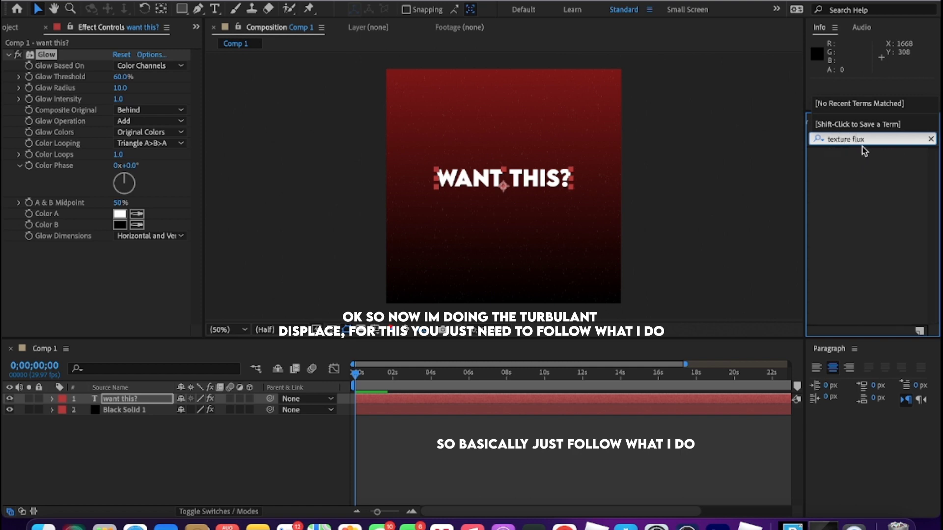
{"action": "key", "text": "BackSpace"}
{"action": "key", "text": "BackSpace"}
{"action": "key", "text": "BackSpace"}
{"action": "key", "text": "BackSpace"}
{"action": "key", "text": "BackSpace"}
{"action": "key", "text": "BackSpace"}
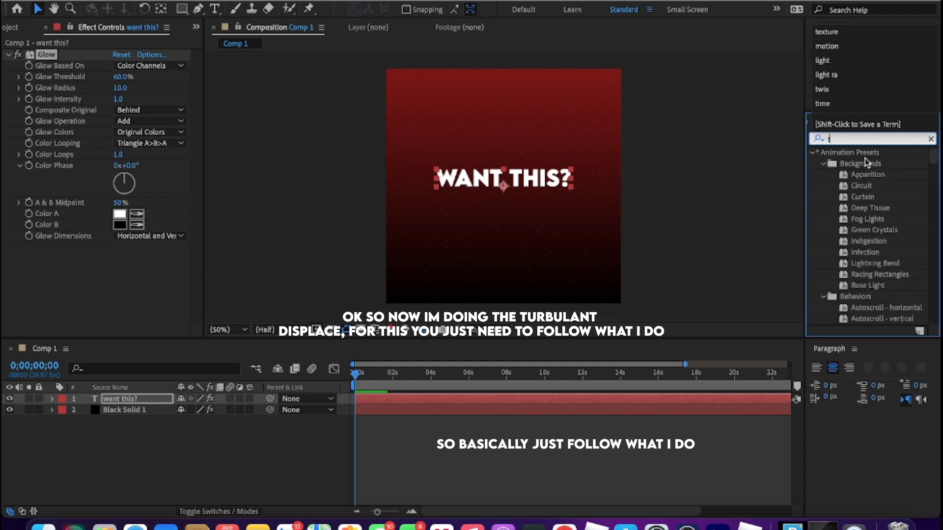
{"action": "type", "text": "t"}
{"action": "key", "text": "BackSpace"}
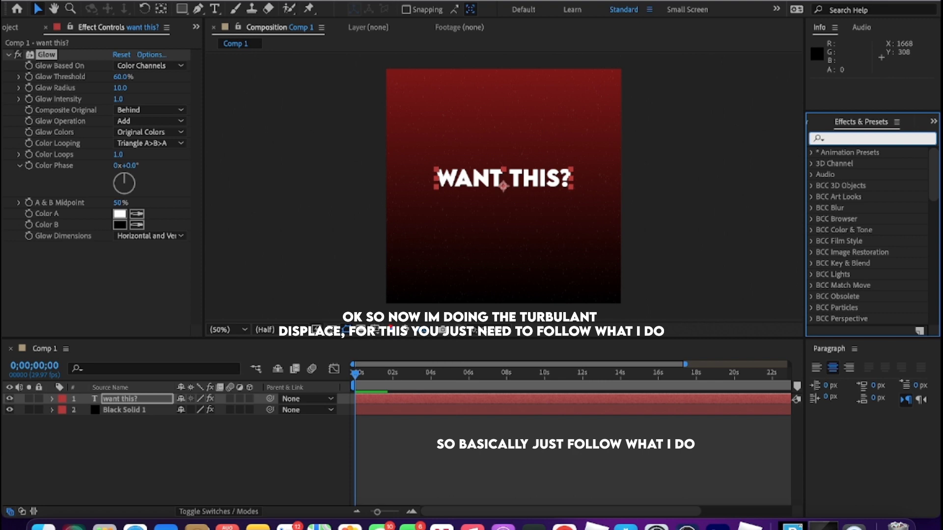
{"action": "type", "text": "turb"}
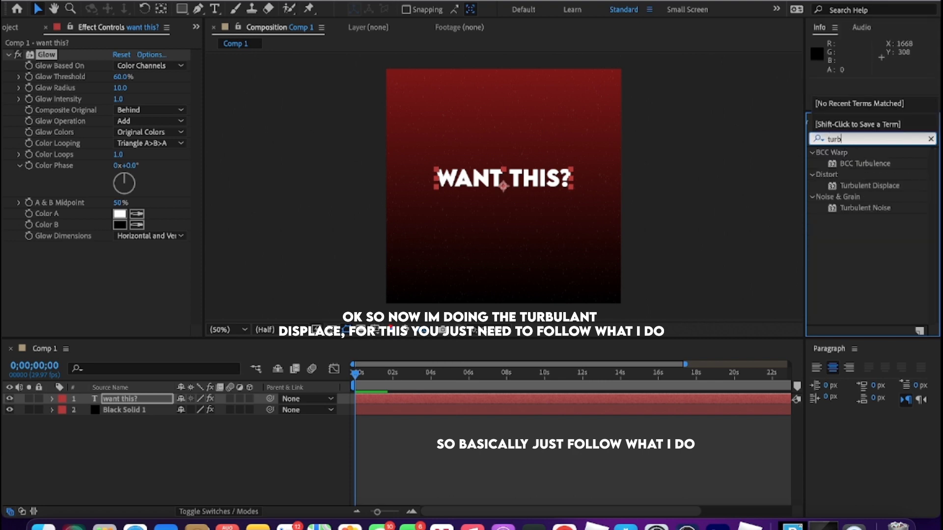
{"action": "mouse_move", "coordinate": [873, 186]}
{"action": "left_mouse_down"}
{"action": "mouse_move", "coordinate": [711, 401]}
{"action": "mouse_move", "coordinate": [363, 401]}
{"action": "left_mouse_up"}
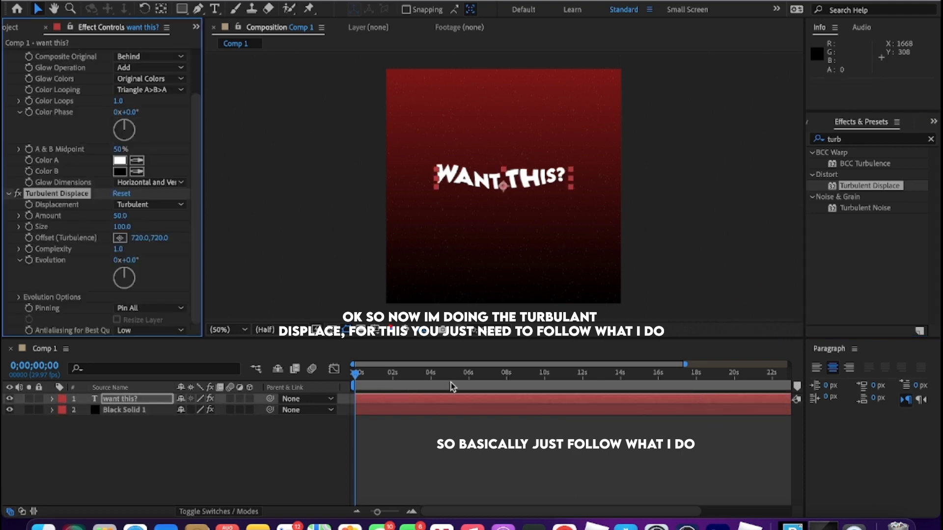
Set Turbulent Displace Amount to 12 and Size to 14
{"action": "left_click", "coordinate": [358, 381]}
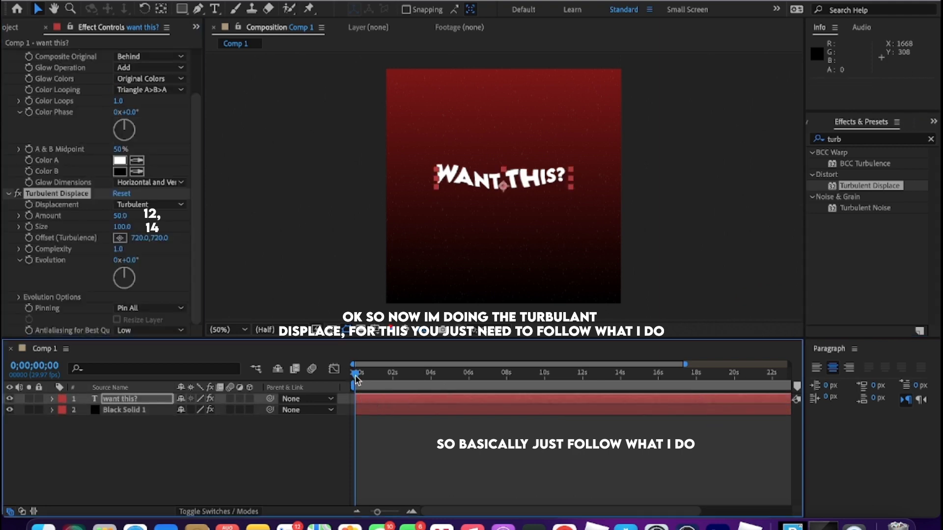
{"action": "left_click", "coordinate": [121, 216]}
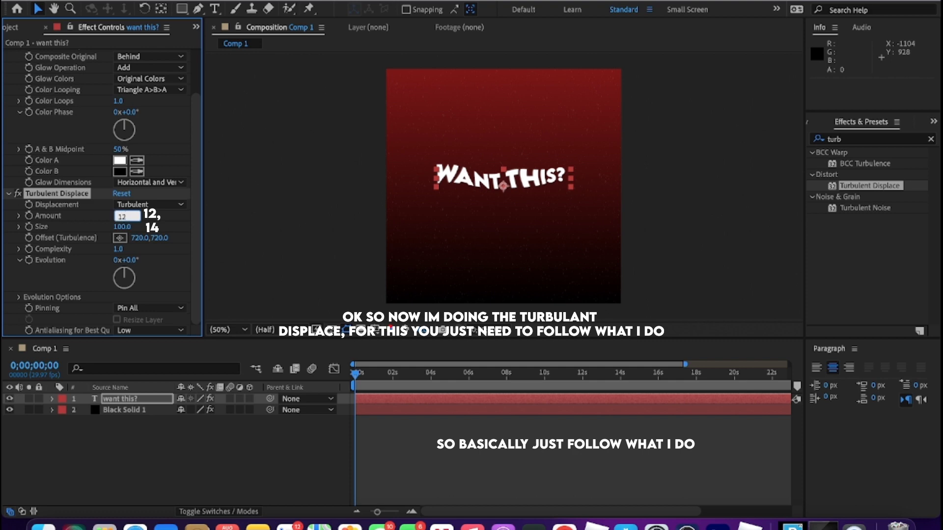
{"action": "key", "text": "Return"}
{"action": "right_click", "coordinate": [121, 228]}
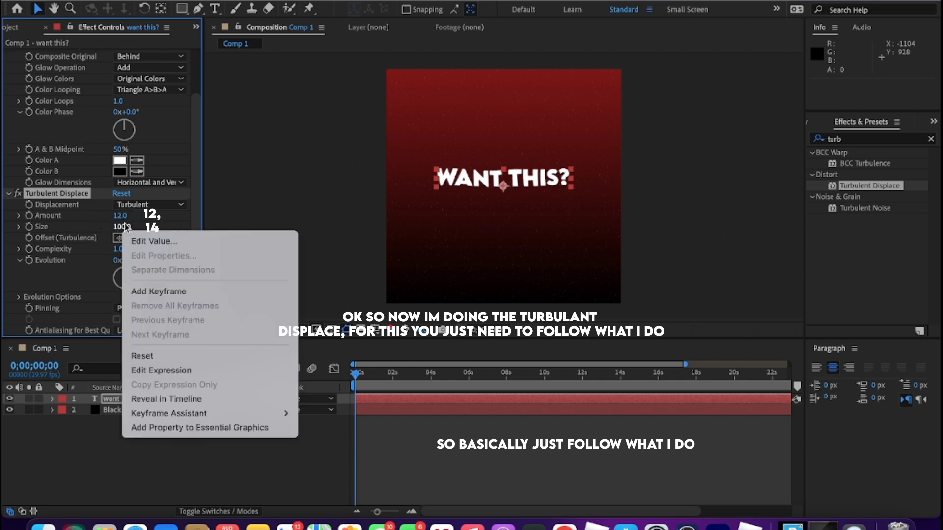
{"action": "left_click", "coordinate": [125, 227]}
{"action": "left_click", "coordinate": [125, 227]}
{"action": "type", "text": "14"}
{"action": "key", "text": "Return"}
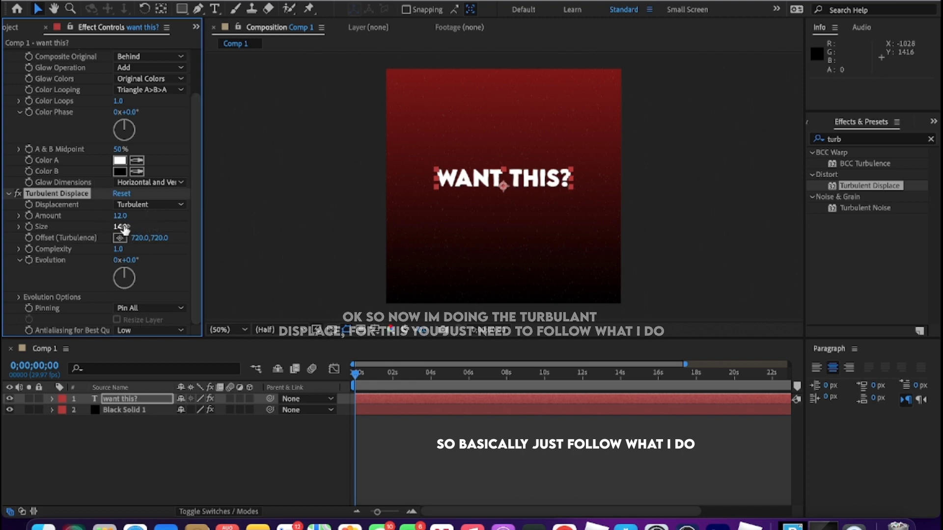
Keep Turbulent as the displacement mode and expand Evolution Options to reveal Random Seed
{"action": "left_click", "coordinate": [148, 203]}
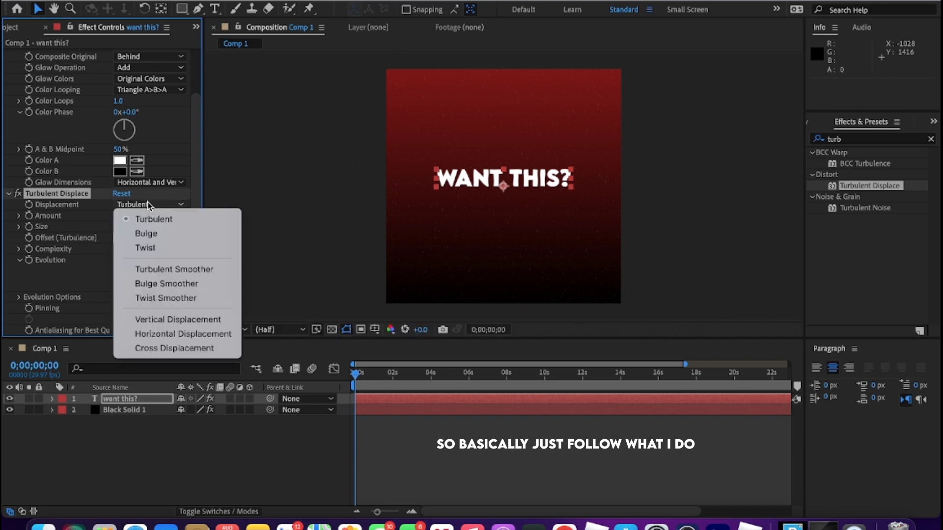
{"action": "left_click", "coordinate": [93, 194]}
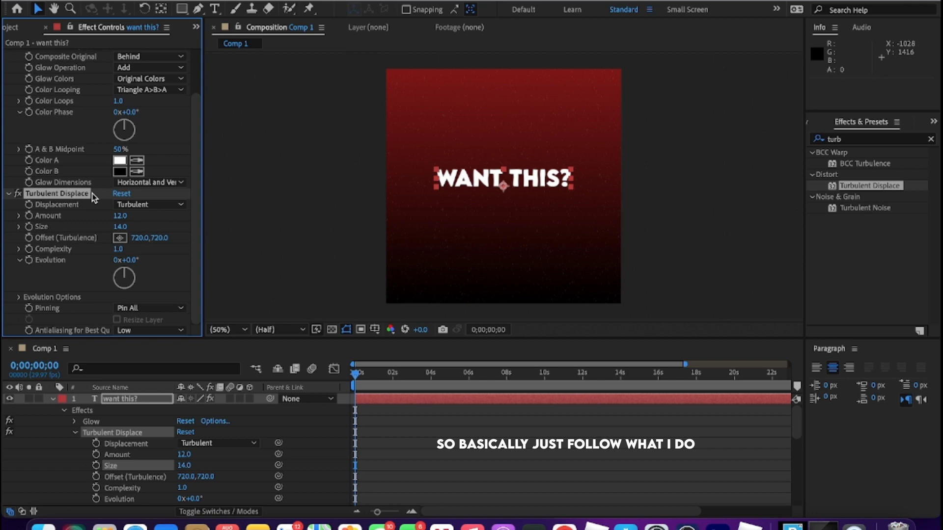
{"action": "left_click", "coordinate": [147, 203]}
{"action": "left_click", "coordinate": [146, 202]}
{"action": "left_click", "coordinate": [19, 297]}
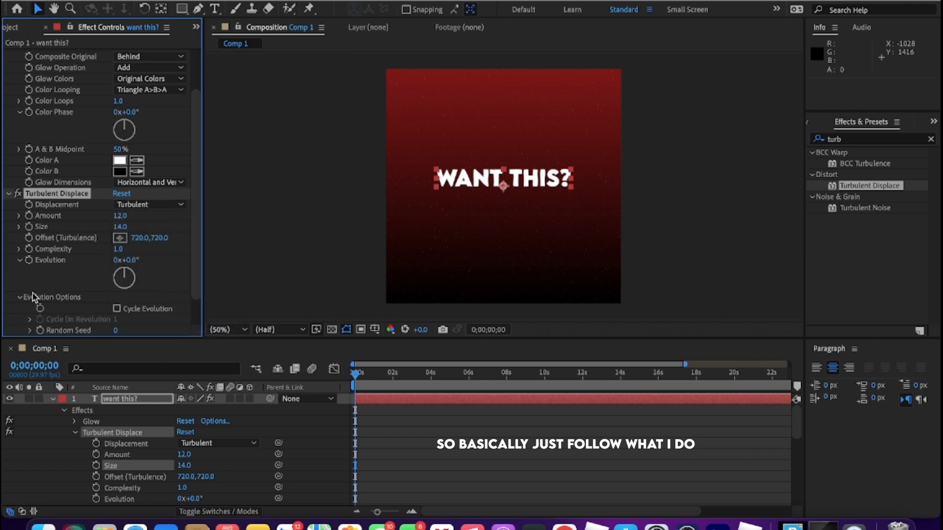
{"action": "scroll", "coordinate": [188, 282], "scroll_direction": "down", "scroll_amount": 2}
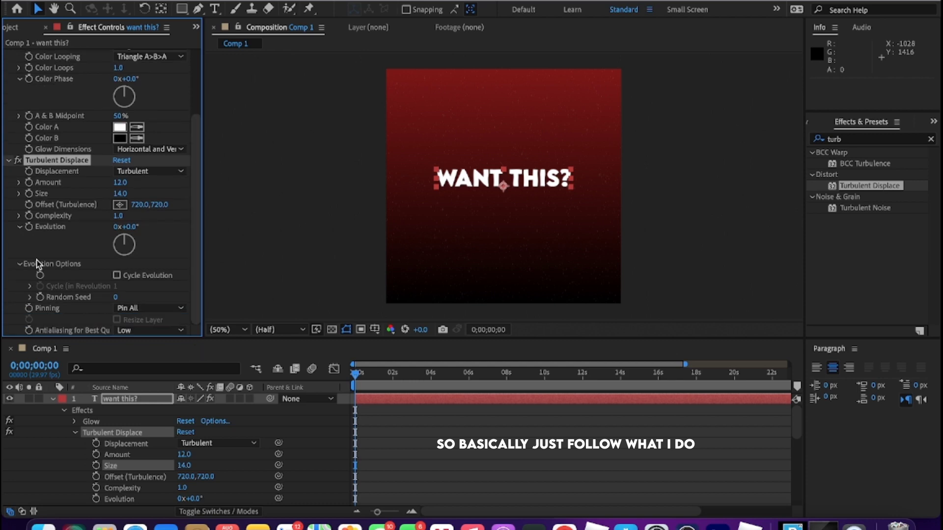
{"action": "left_click", "coordinate": [23, 267]}
{"action": "left_click", "coordinate": [22, 261]}
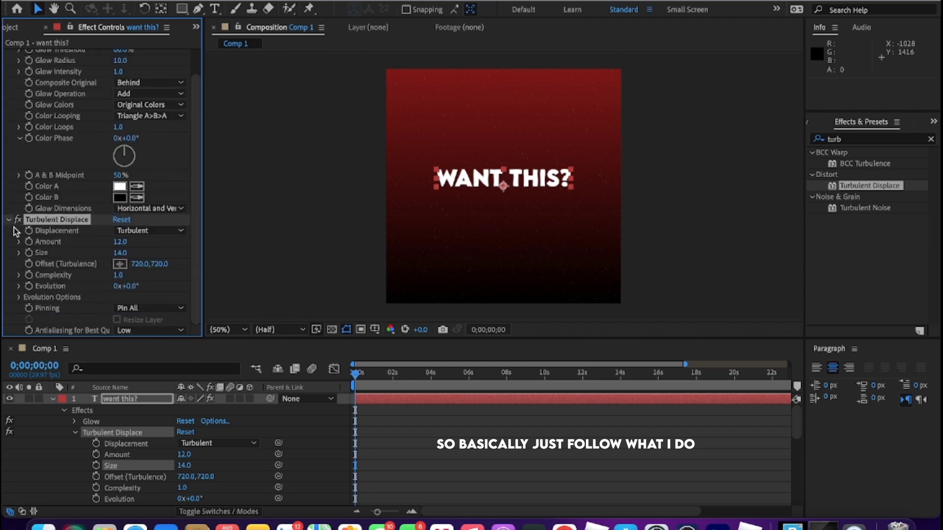
{"action": "left_click", "coordinate": [21, 298]}
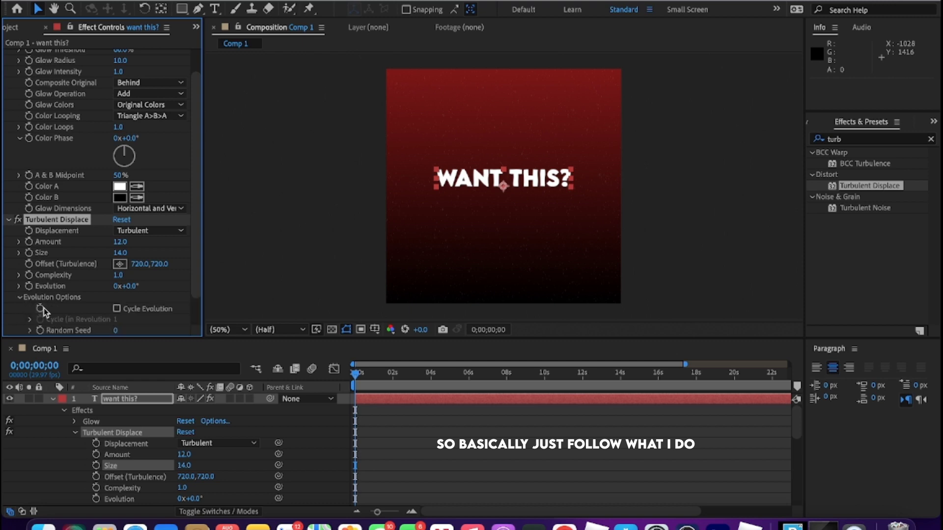
{"action": "left_click_drag", "start_coordinate": [195, 288], "coordinate": [195, 314]}
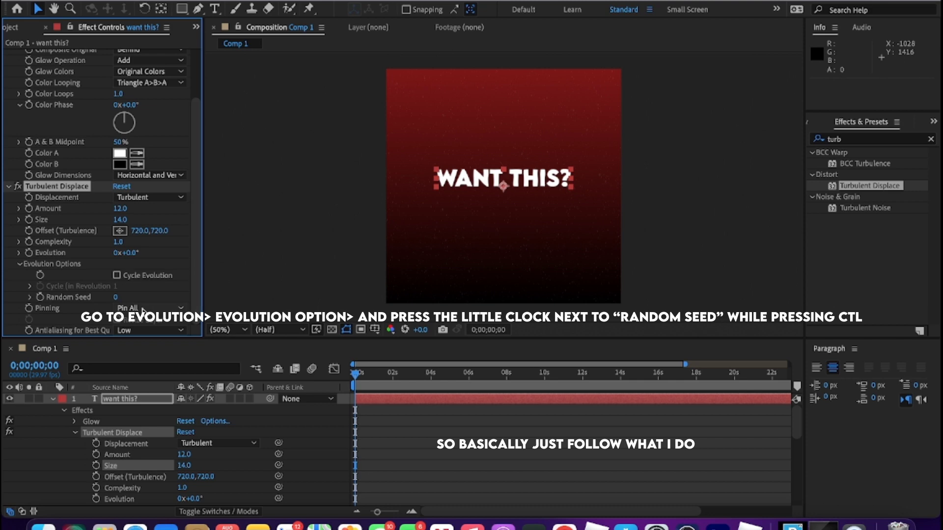
{"action": "left_click", "coordinate": [41, 298], "text": "ctrl"}
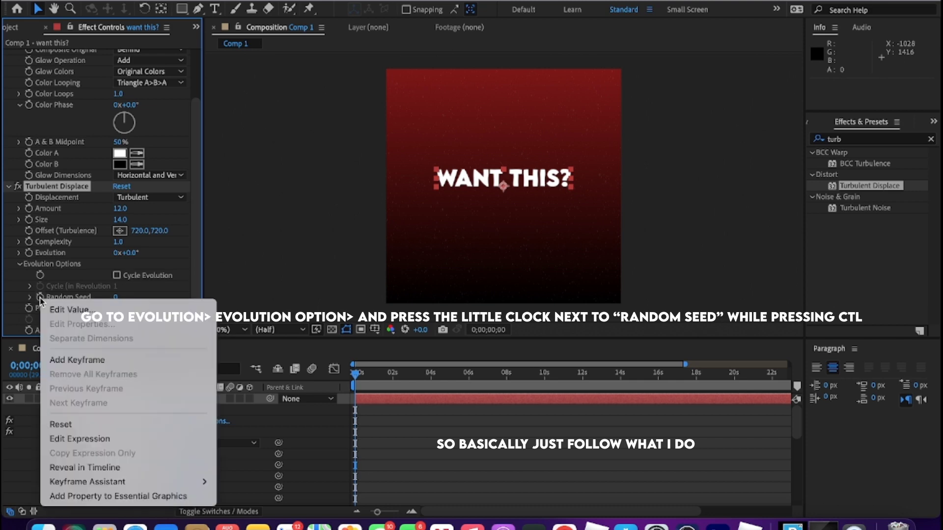
{"action": "key", "text": "Escape"}
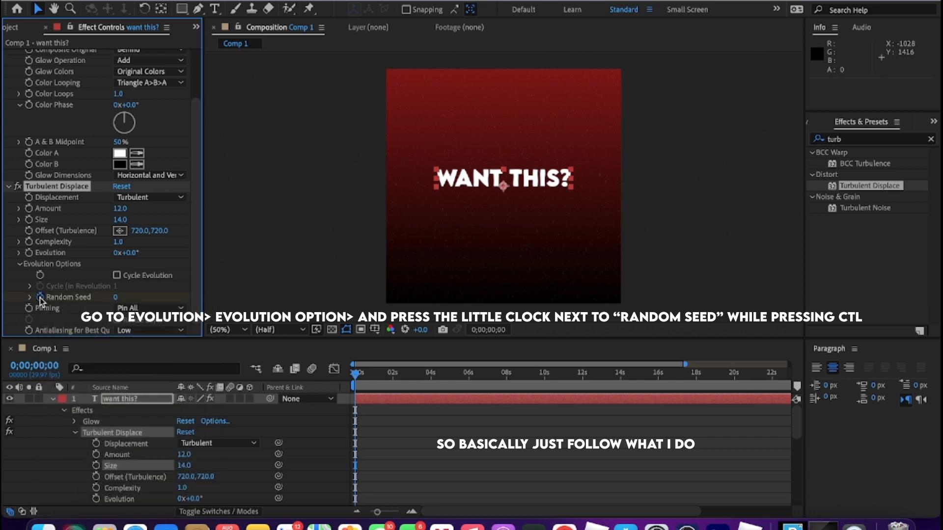
{"action": "left_click", "coordinate": [30, 286]}
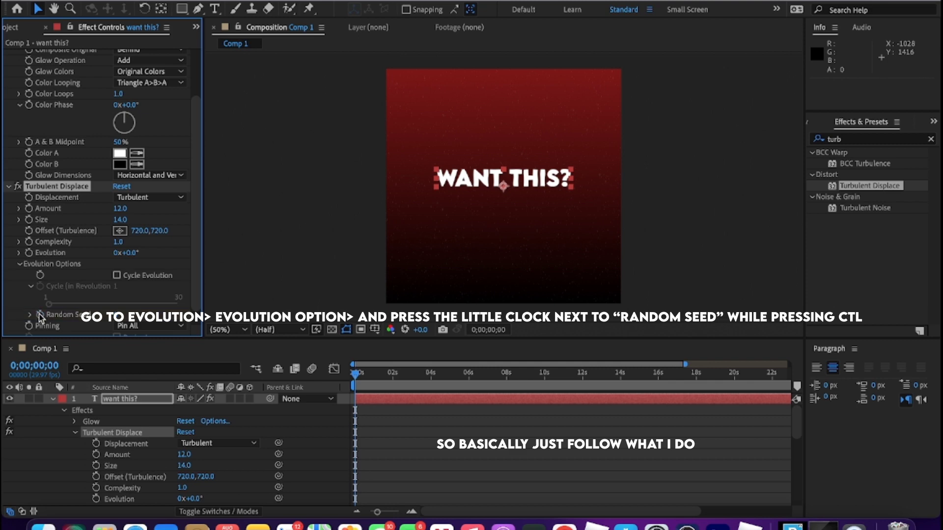
{"action": "left_click", "coordinate": [40, 314], "text": "alt"}
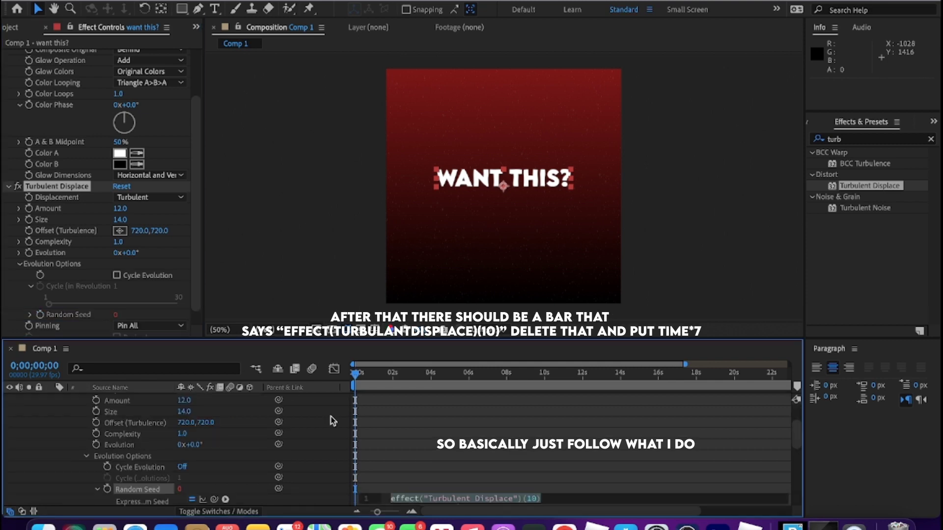
Replace the Random Seed expression with time*7 and preview the animation
{"action": "left_click", "coordinate": [541, 497]}
{"action": "key", "text": "BackSpace"}
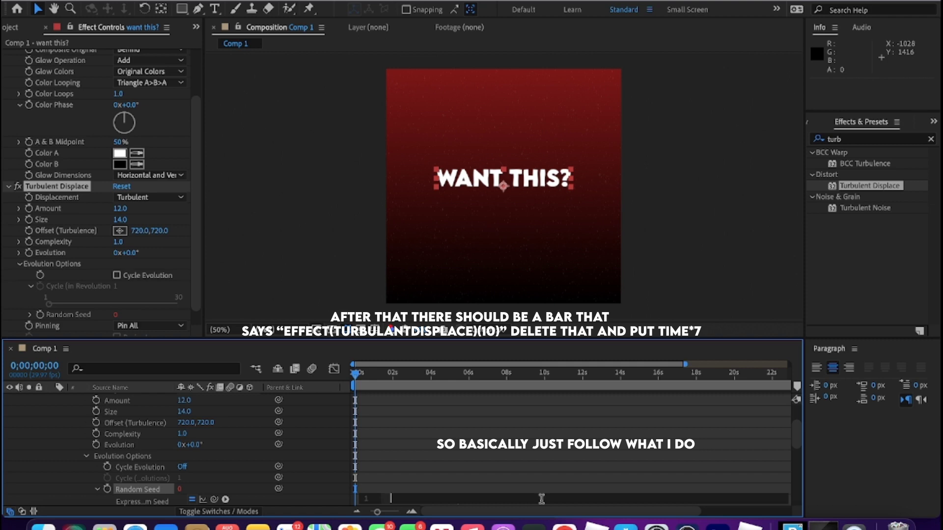
{"action": "type", "text": "tim"}
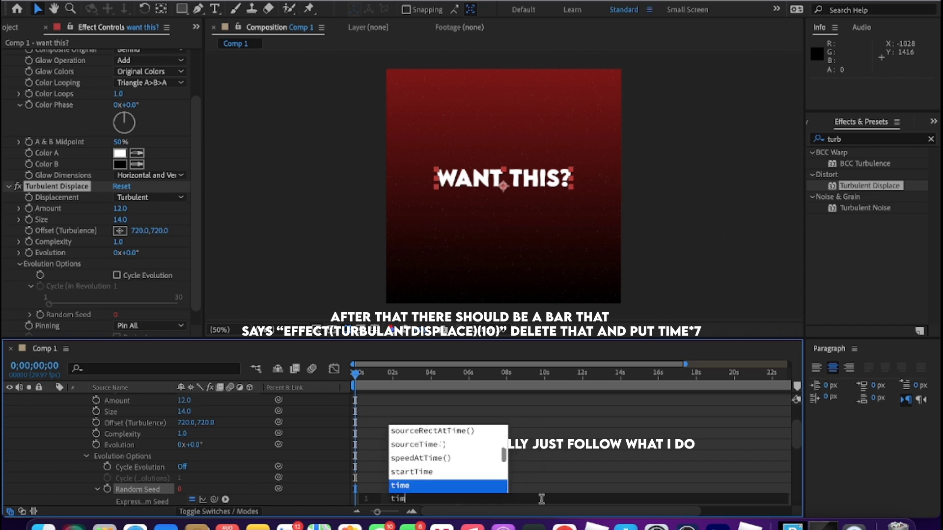
{"action": "type", "text": "e*7"}
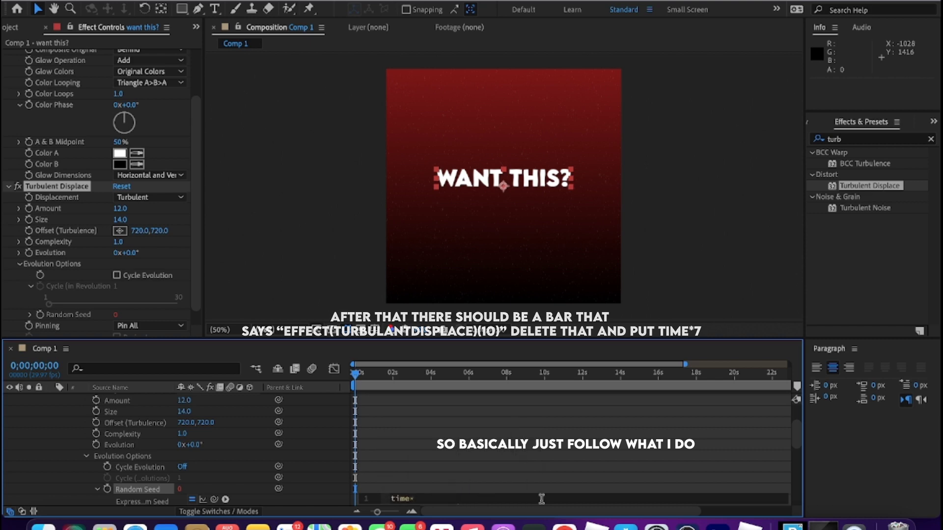
{"action": "left_click", "coordinate": [357, 375]}
{"action": "key", "text": "space"}
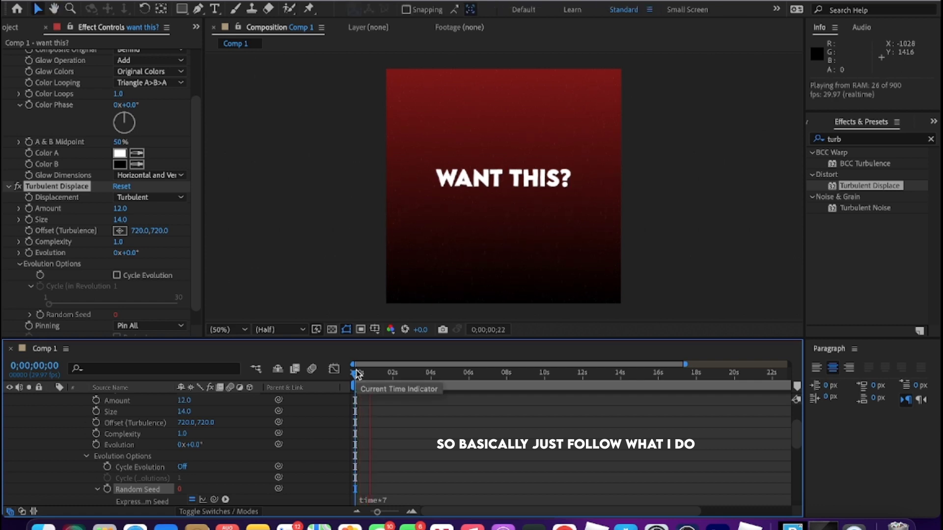
{"action": "key", "text": "space"}
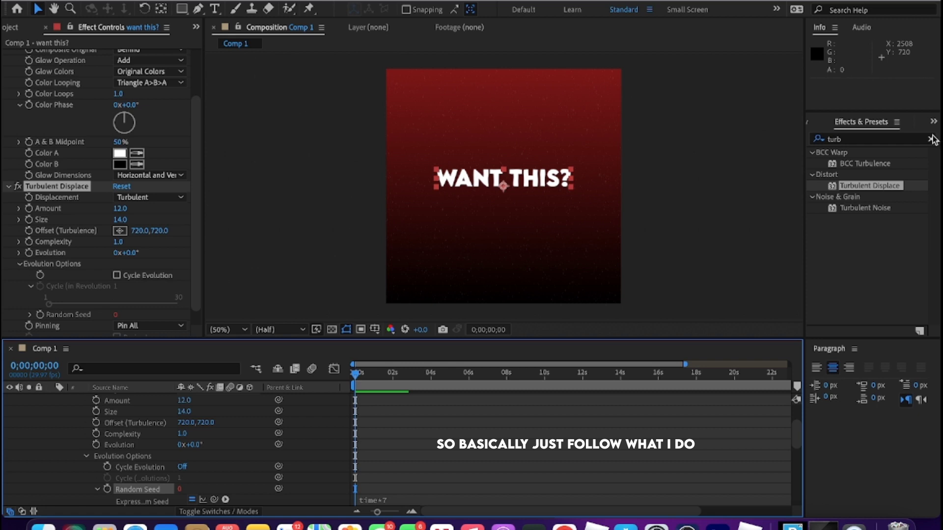
Search 'vave' and apply Wave Warp with default Sine settings to the want this? layer
{"action": "left_click", "coordinate": [930, 138]}
{"action": "type", "text": "v"}
{"action": "type", "text": "ave"}
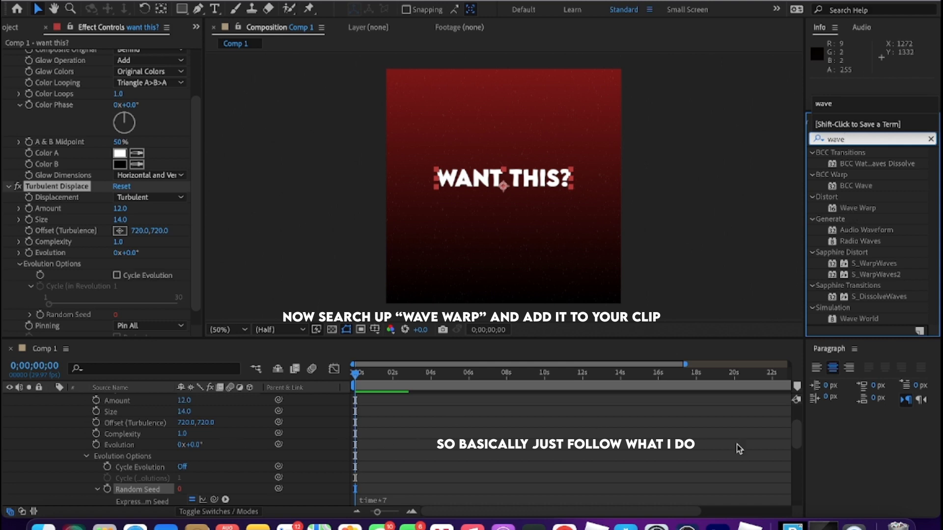
{"action": "scroll", "coordinate": [801, 439], "scroll_direction": "down", "scroll_amount": 5}
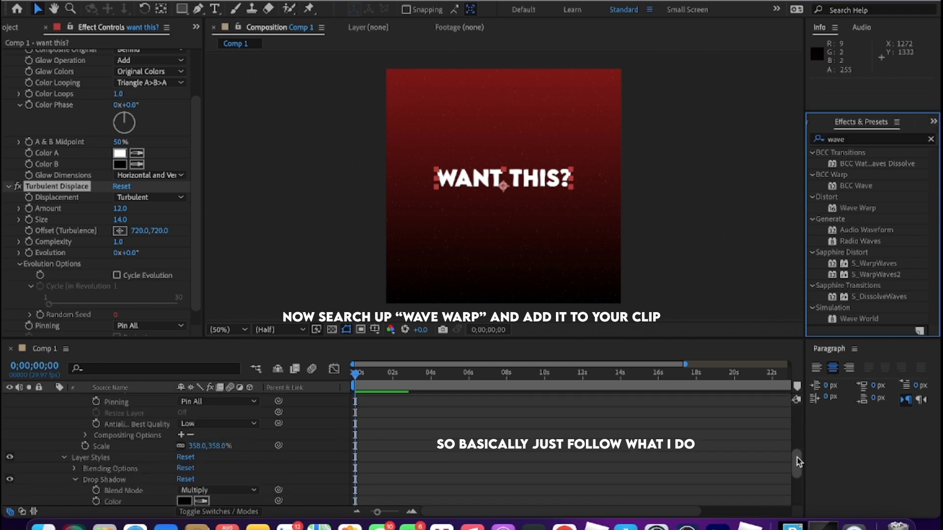
{"action": "scroll", "coordinate": [796, 457], "scroll_direction": "up", "scroll_amount": 5}
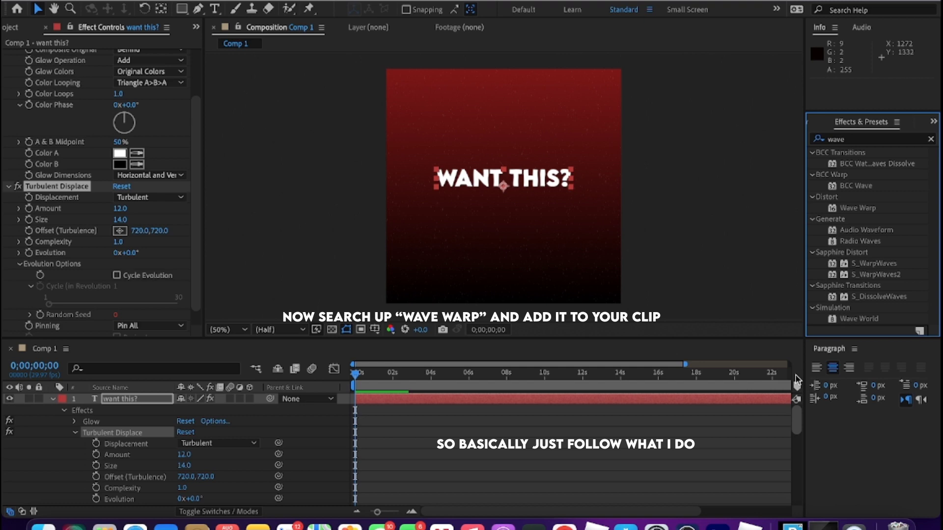
{"action": "left_click", "coordinate": [52, 399]}
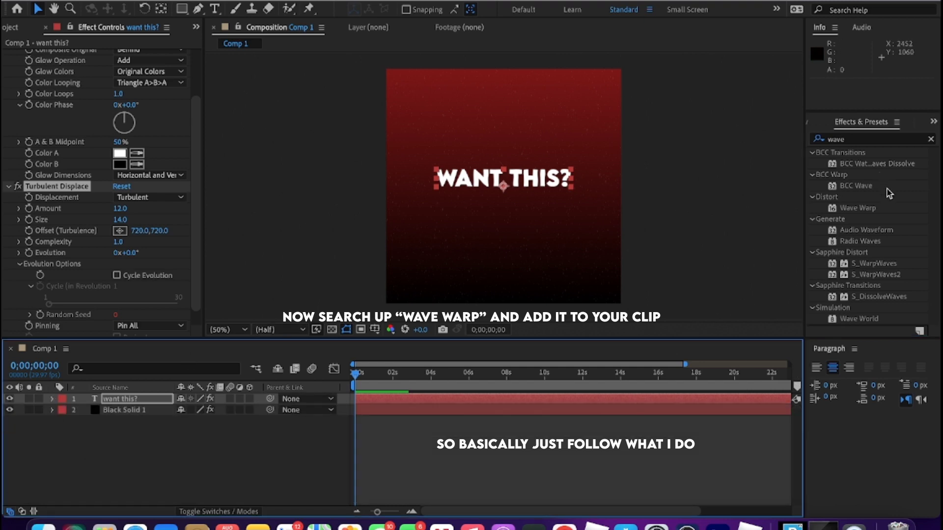
{"action": "left_click_drag", "start_coordinate": [866, 209], "coordinate": [661, 399]}
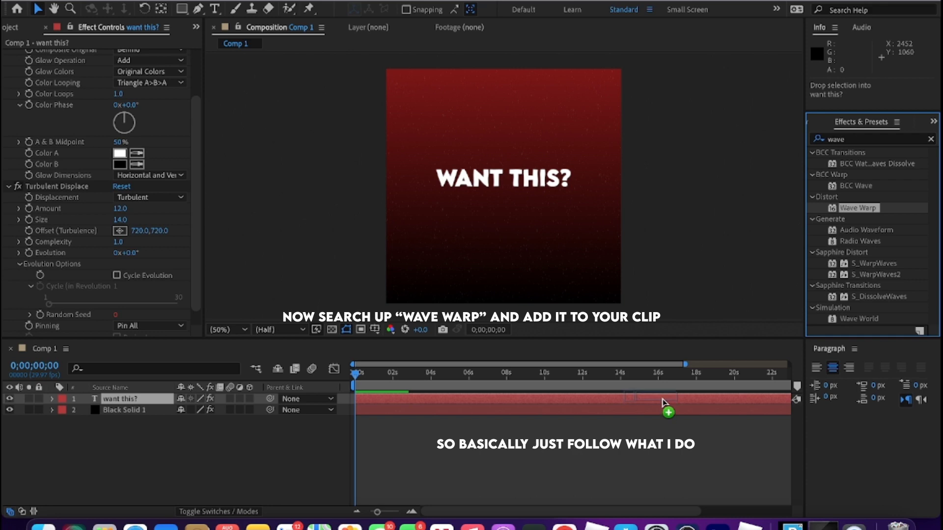
{"action": "left_click", "coordinate": [353, 375]}
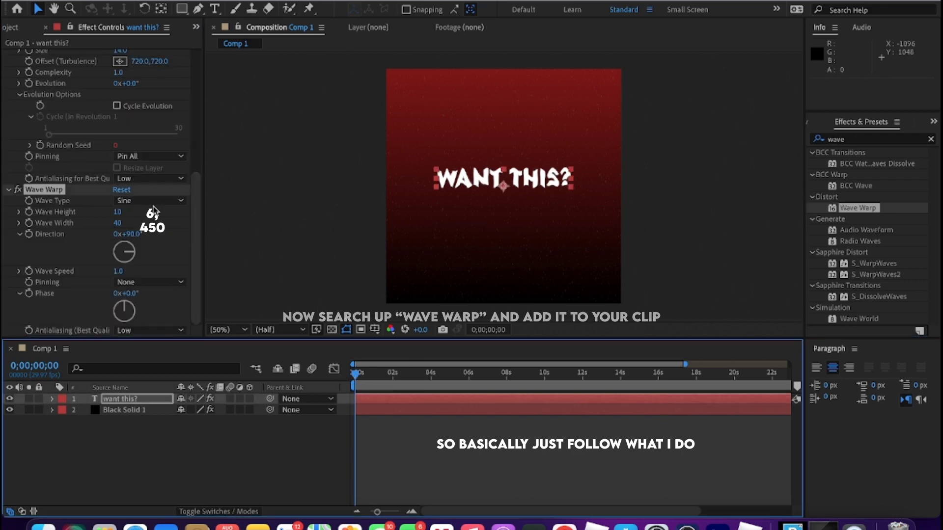
Set the Wave Warp to a Wave Height of 2 and a Wave Width of 700
{"action": "left_click_drag", "start_coordinate": [118, 211], "coordinate": [116, 213]}
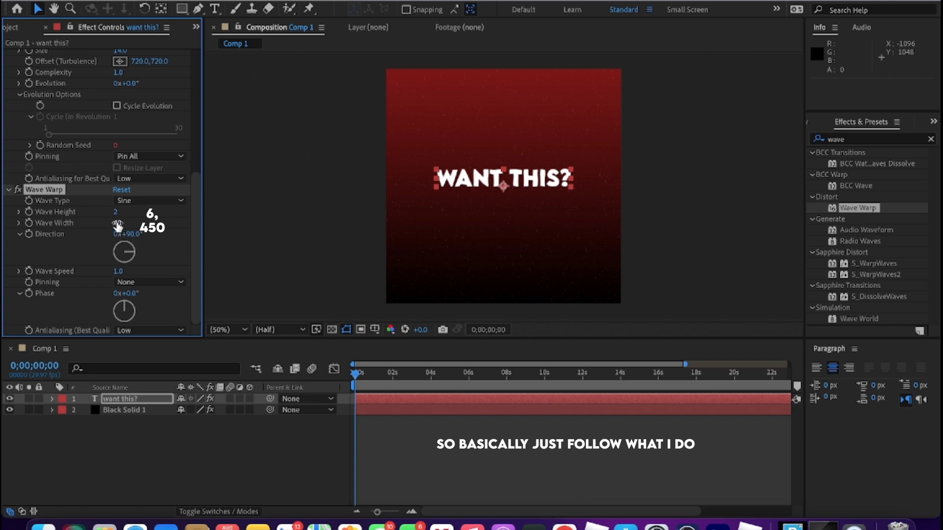
{"action": "left_click", "coordinate": [120, 223]}
{"action": "type", "text": "0"}
{"action": "key", "text": "Return"}
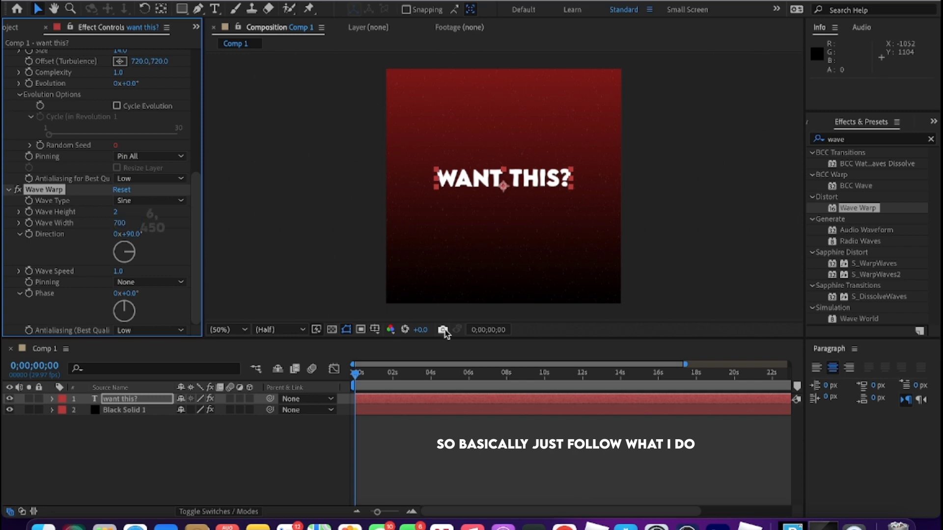
Preview the subtle ripple, then turn the wave Direction to about 53°
{"action": "key", "text": "space"}
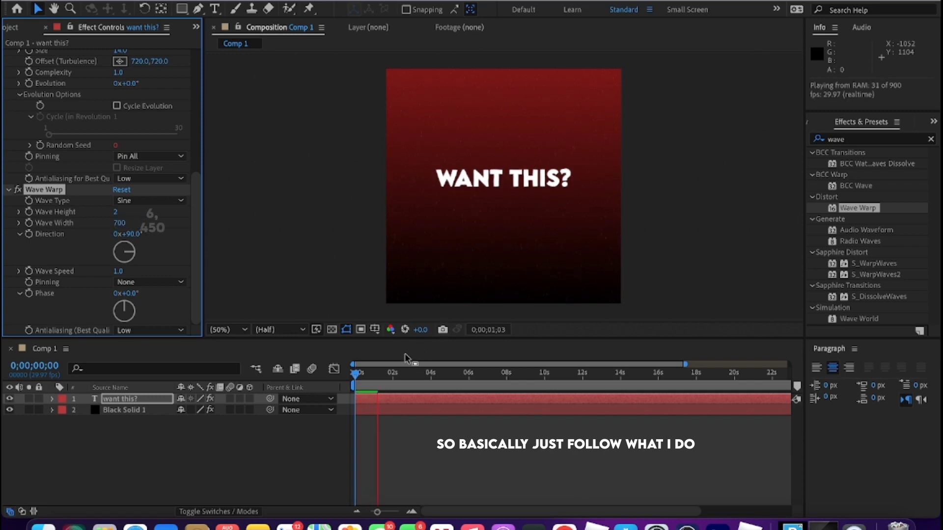
{"action": "left_click", "coordinate": [368, 396]}
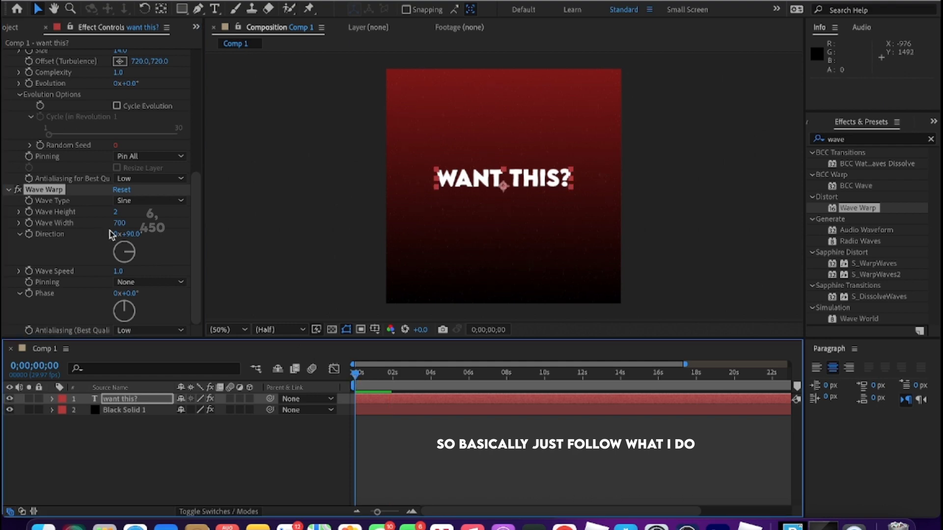
{"action": "key", "text": "space"}
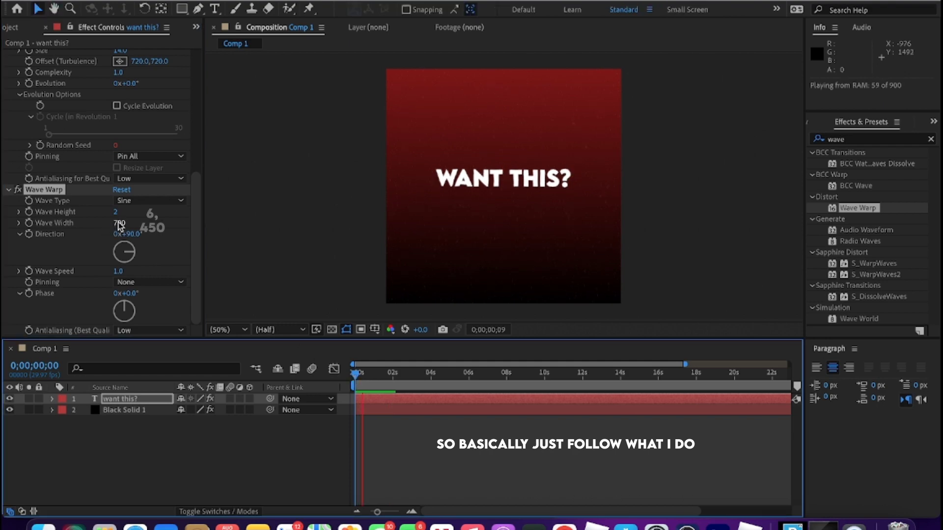
{"action": "key", "text": "space"}
{"action": "left_click_drag", "start_coordinate": [126, 256], "coordinate": [138, 244]}
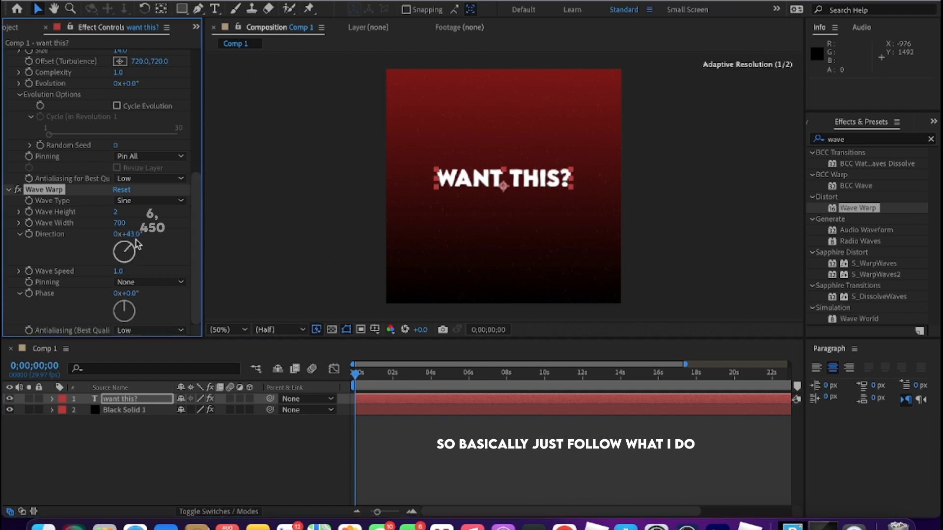
Change the Wave Width to 450 while previewing the animation
{"action": "key", "text": "space"}
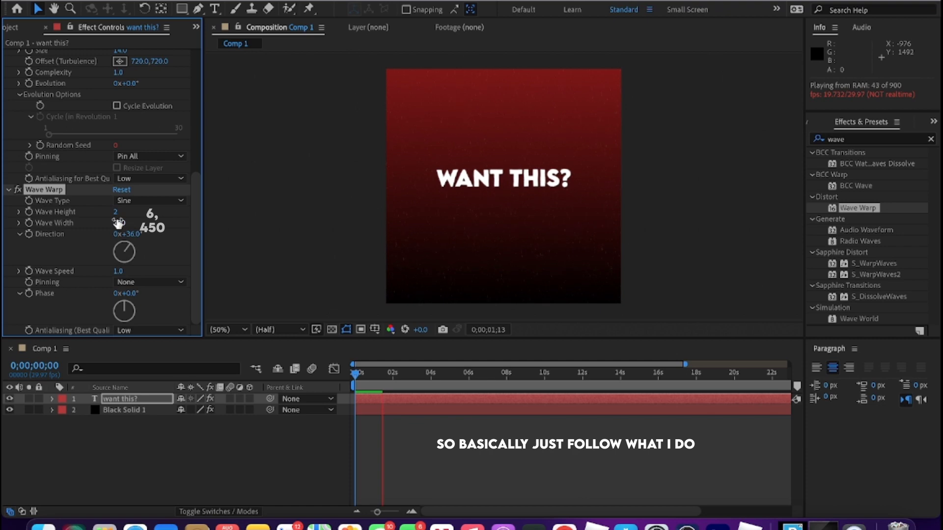
{"action": "left_click", "coordinate": [119, 223]}
{"action": "key", "text": "BackSpace"}
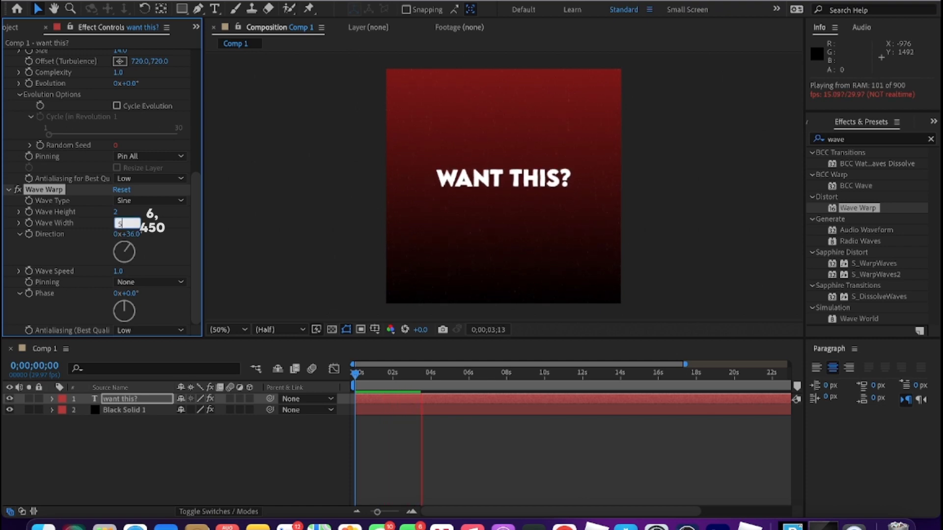
{"action": "type", "text": "450"}
{"action": "key", "text": "Return"}
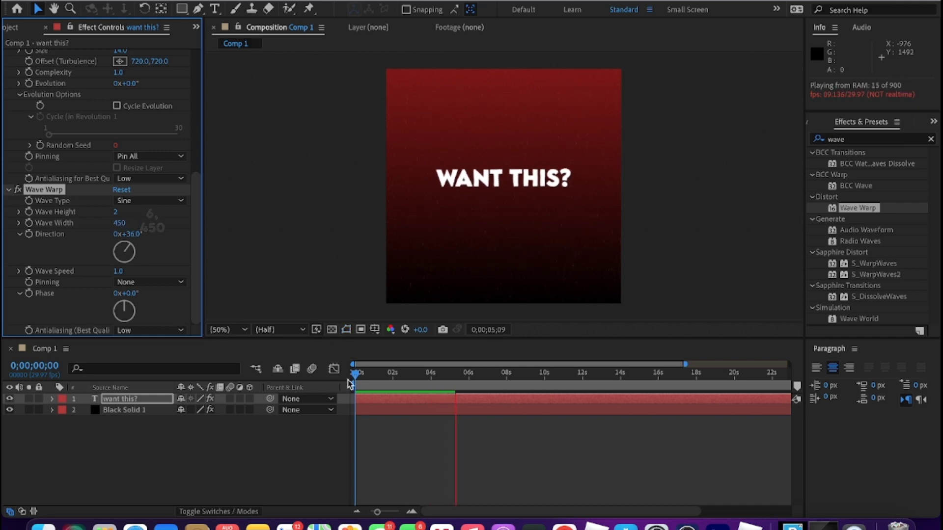
Stop the preview and rotate the wave Direction further away from 90°
{"action": "key", "text": "space"}
{"action": "key", "text": "space"}
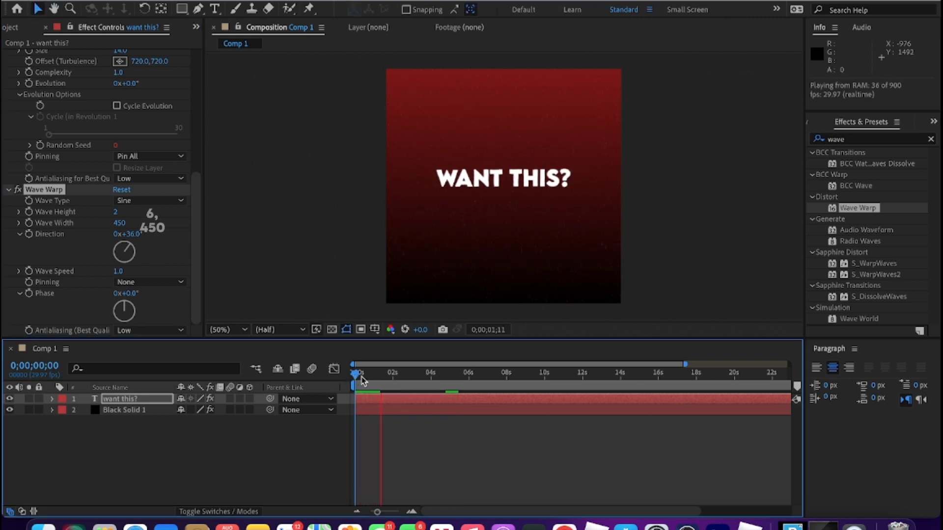
{"action": "key", "text": "space"}
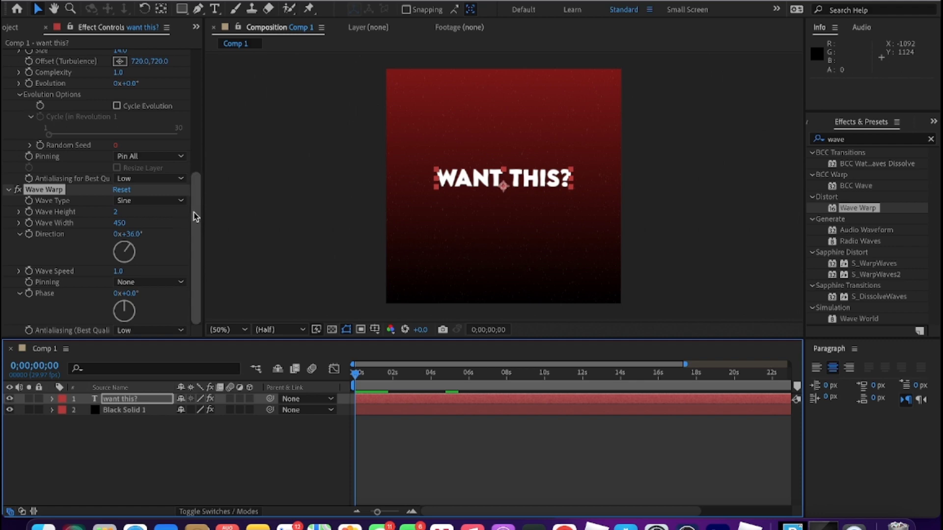
{"action": "mouse_move", "coordinate": [128, 255]}
{"action": "left_mouse_down"}
{"action": "mouse_move", "coordinate": [118, 272]}
{"action": "mouse_move", "coordinate": [145, 250]}
{"action": "left_mouse_up"}
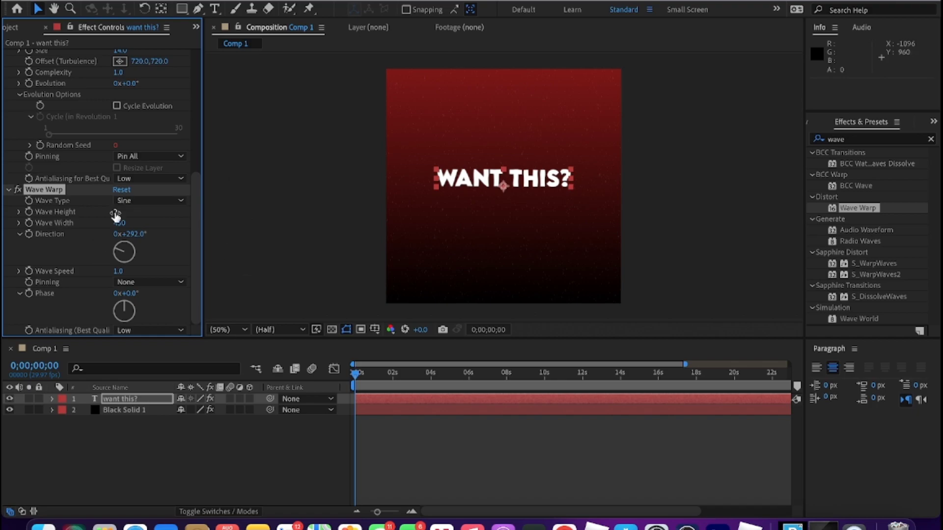